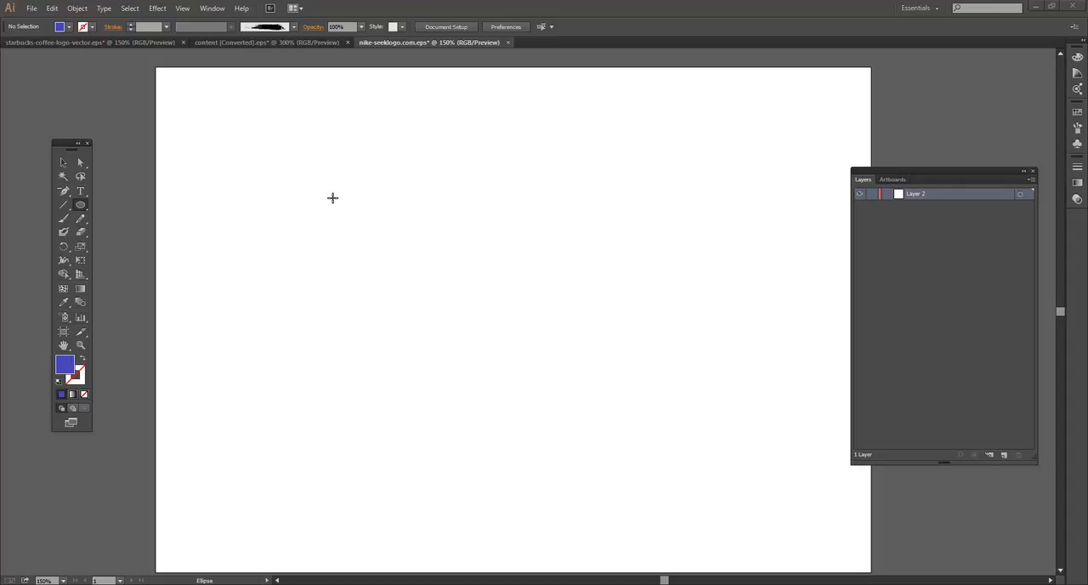
Draw a blue circle about 172 px in diameter on the artboard's upper-left area with the Ellipse tool
{"action": "left_click", "coordinate": [81, 205]}
{"action": "left_click_drag", "start_coordinate": [285, 205], "coordinate": [407, 351]}
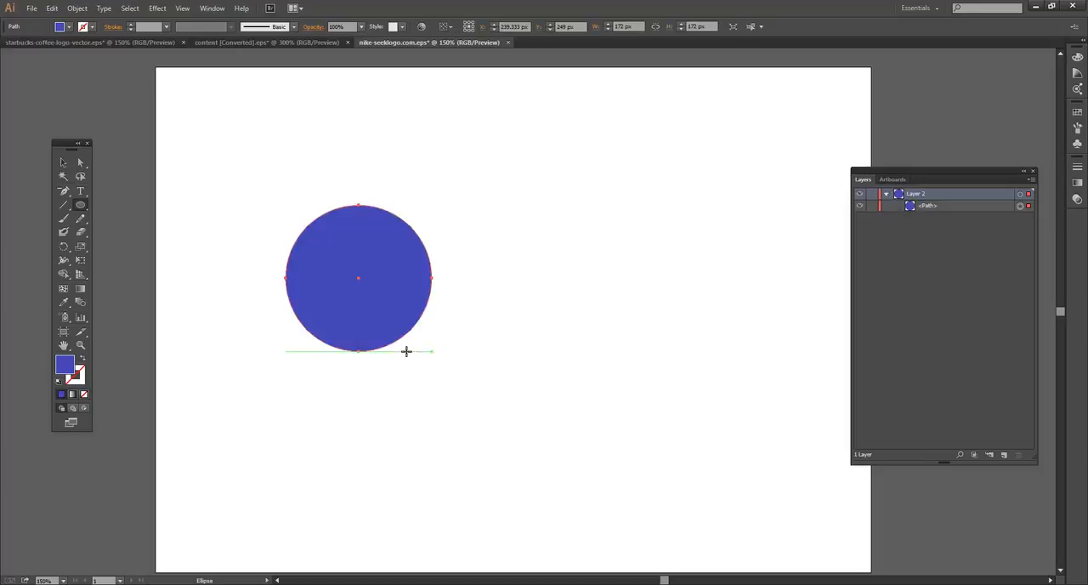
{"action": "left_click", "coordinate": [62, 163]}
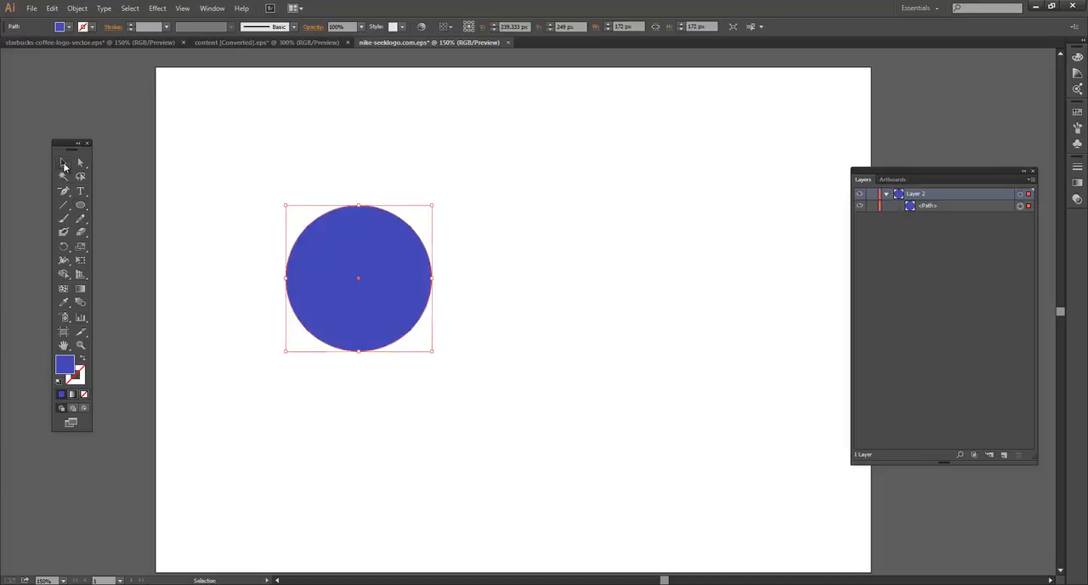
{"action": "left_click", "coordinate": [331, 190]}
Reposition the blue circle to about X 205 px, Y 266 px and keep it selected
{"action": "left_click_drag", "start_coordinate": [387, 249], "coordinate": [346, 242]}
{"action": "left_click", "coordinate": [381, 182]}
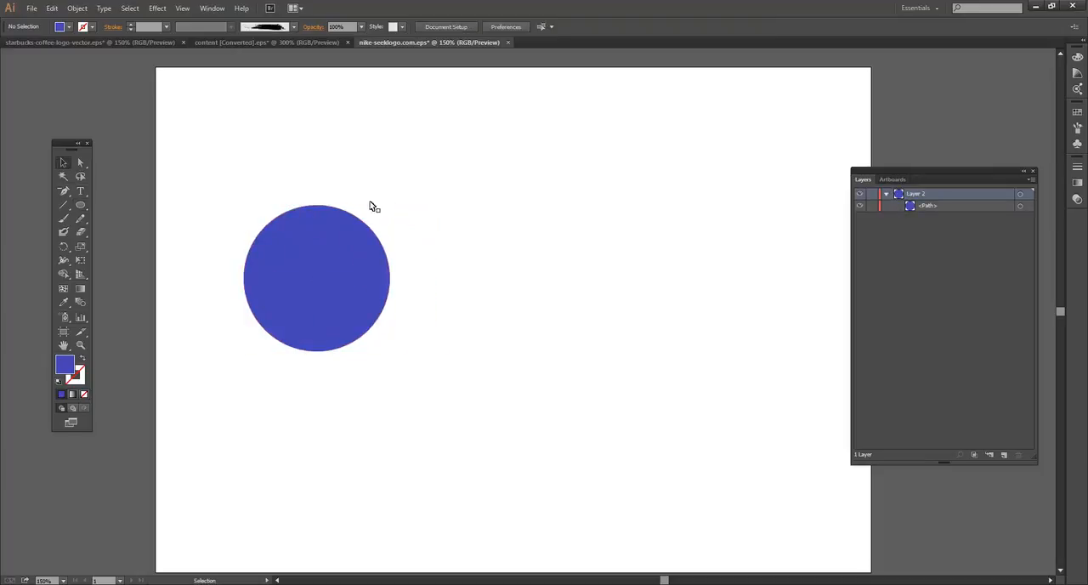
{"action": "key", "text": "space"}
{"action": "mouse_move", "coordinate": [449, 269]}
{"action": "left_mouse_down"}
{"action": "mouse_move", "coordinate": [435, 246]}
{"action": "mouse_move", "coordinate": [433, 259]}
{"action": "left_mouse_up"}
{"action": "left_click_drag", "start_coordinate": [334, 273], "coordinate": [347, 287]}
{"action": "left_click", "coordinate": [435, 233]}
{"action": "left_click", "coordinate": [330, 273]}
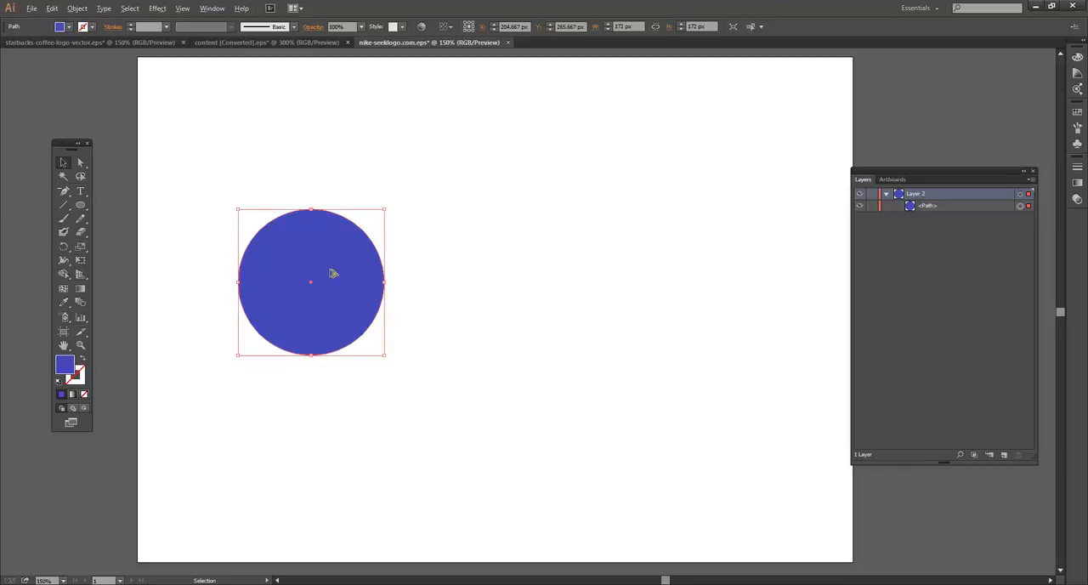
Duplicate the blue circle about 120 px to the right so the copy partly overlaps the original
{"action": "left_click_drag", "start_coordinate": [314, 262], "coordinate": [422, 250]}
{"action": "left_click", "coordinate": [400, 178]}
{"action": "left_click", "coordinate": [392, 249]}
{"action": "left_click", "coordinate": [390, 167]}
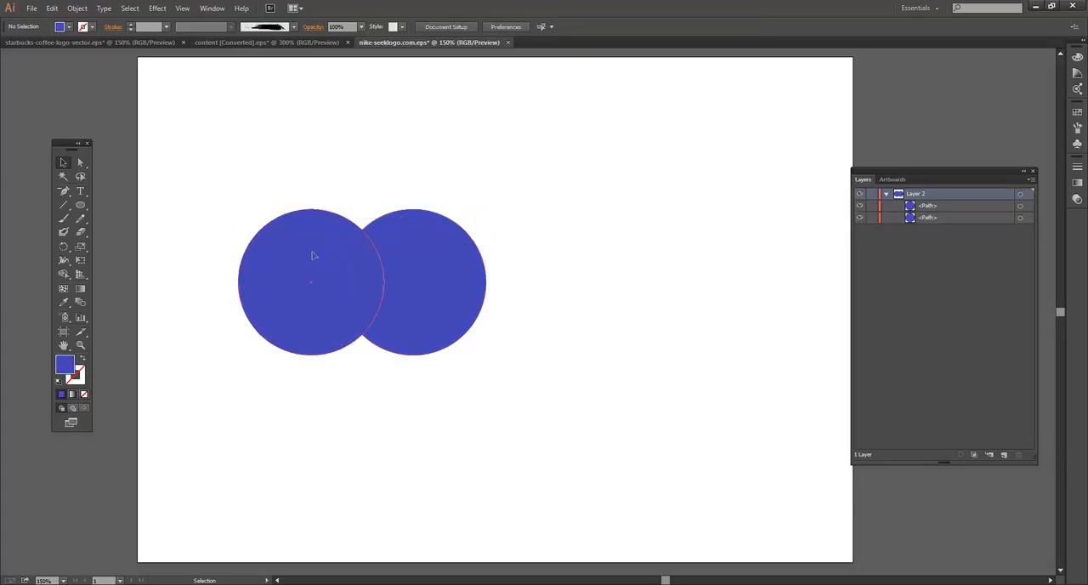
Fill the right-hand circle with the lighter blue-violet 7474BA to distinguish it from the original
{"action": "left_click", "coordinate": [311, 255]}
{"action": "left_click", "coordinate": [447, 257]}
{"action": "left_click", "coordinate": [404, 180]}
{"action": "left_click", "coordinate": [453, 284]}
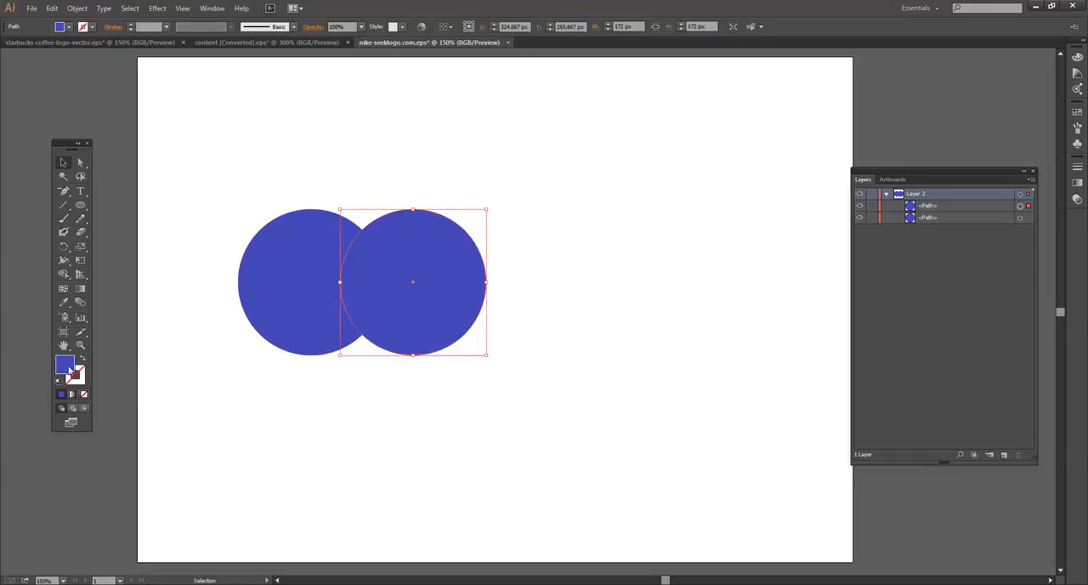
{"action": "double_click", "coordinate": [66, 365]}
{"action": "left_click", "coordinate": [449, 260]}
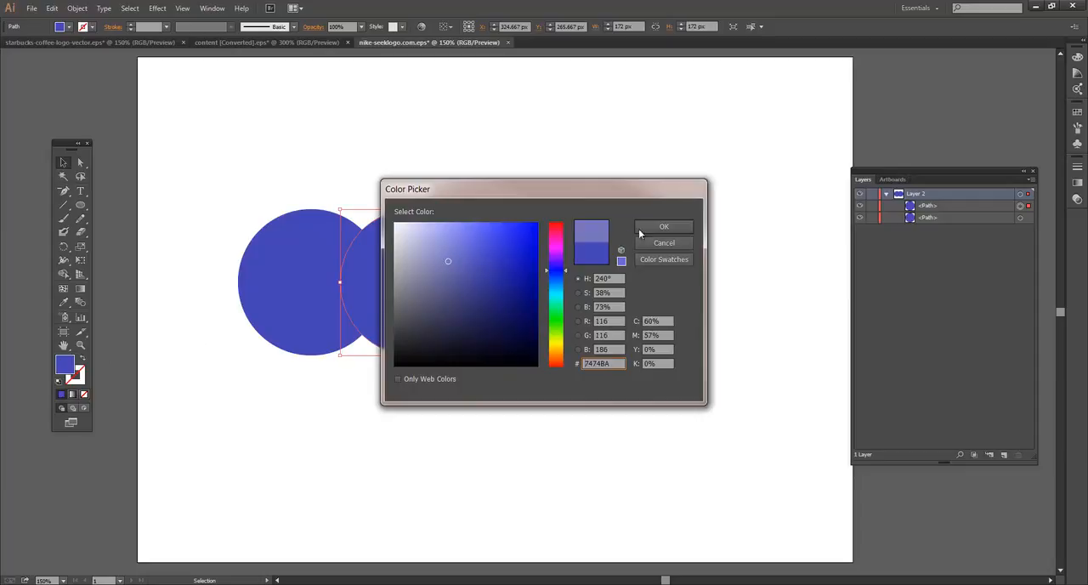
{"action": "left_click", "coordinate": [663, 226]}
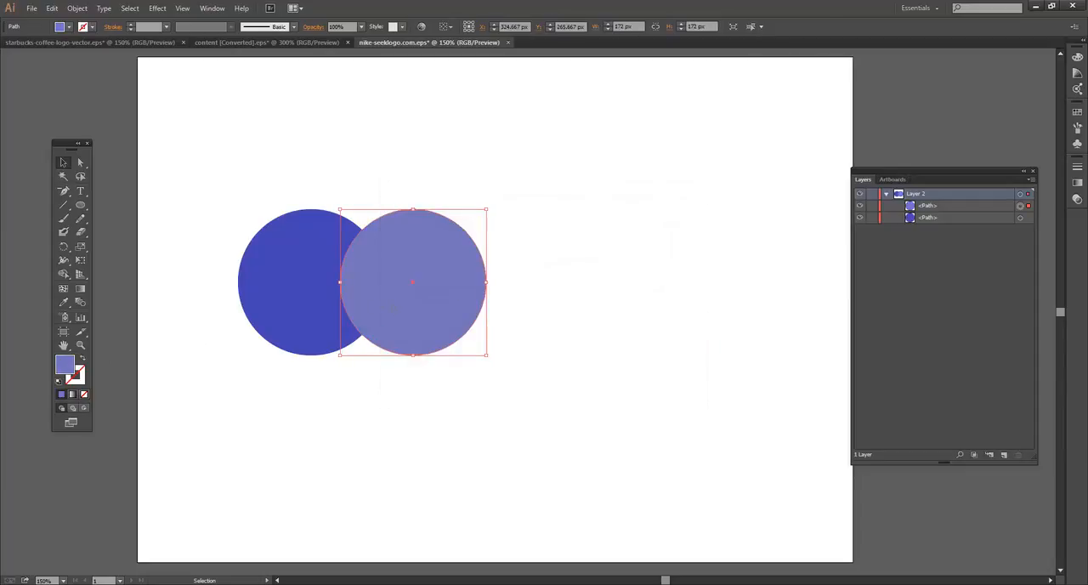
Move both overlapping circles together to the upper centre of the artboard
{"action": "left_click_drag", "start_coordinate": [259, 176], "coordinate": [500, 364]}
{"action": "left_click_drag", "start_coordinate": [481, 320], "coordinate": [613, 309]}
{"action": "left_click", "coordinate": [656, 240]}
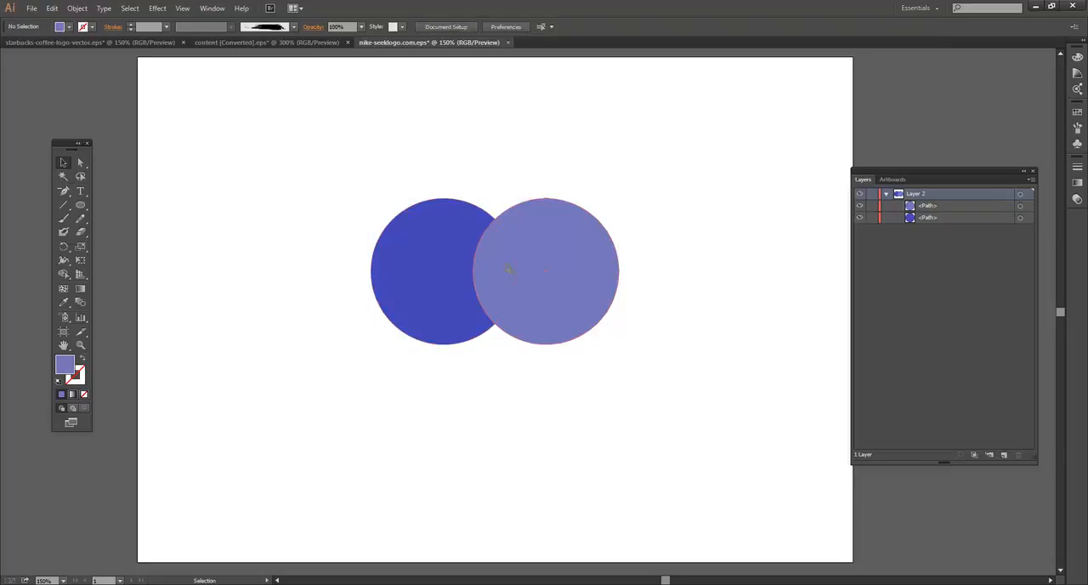
{"action": "left_click", "coordinate": [507, 270]}
{"action": "left_click", "coordinate": [447, 255]}
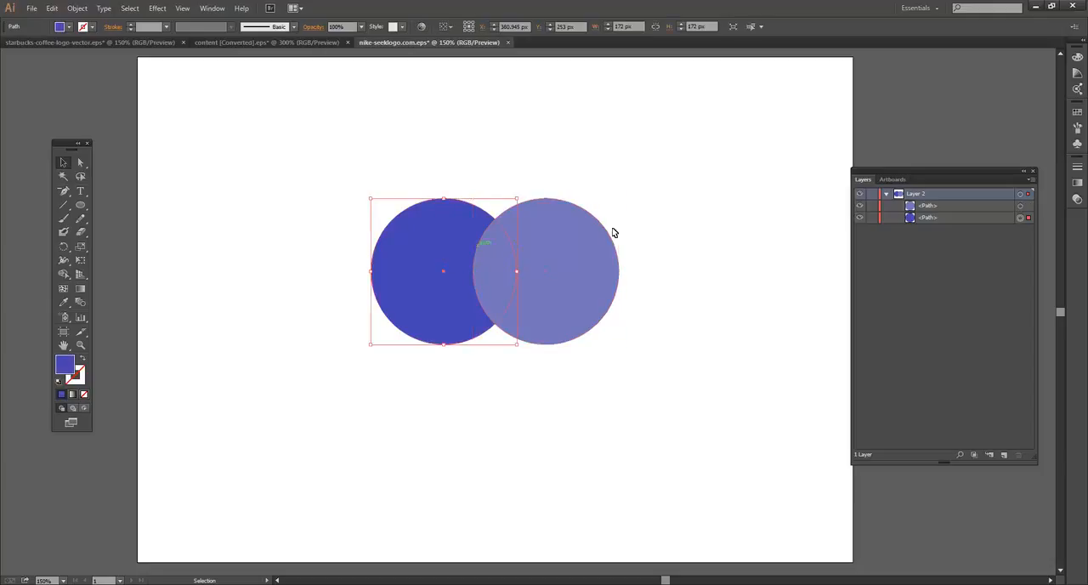
{"action": "left_click", "coordinate": [323, 190]}
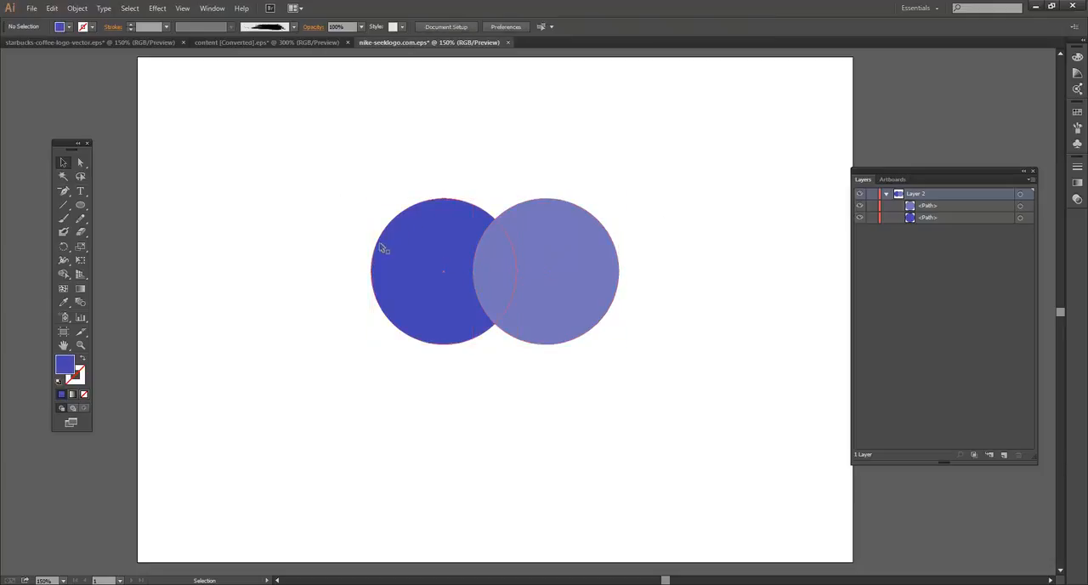
Shift the lighter circle left to cover more of the dark blue one and fill it with near-white FCFCFC
{"action": "left_click_drag", "start_coordinate": [580, 252], "coordinate": [529, 249]}
{"action": "left_click", "coordinate": [474, 197]}
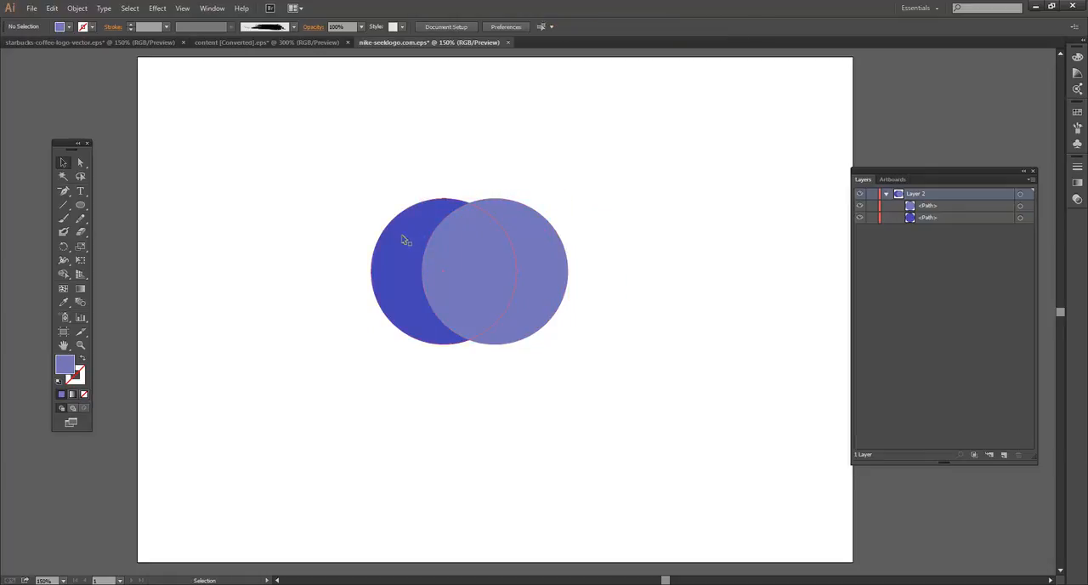
{"action": "left_click", "coordinate": [444, 270]}
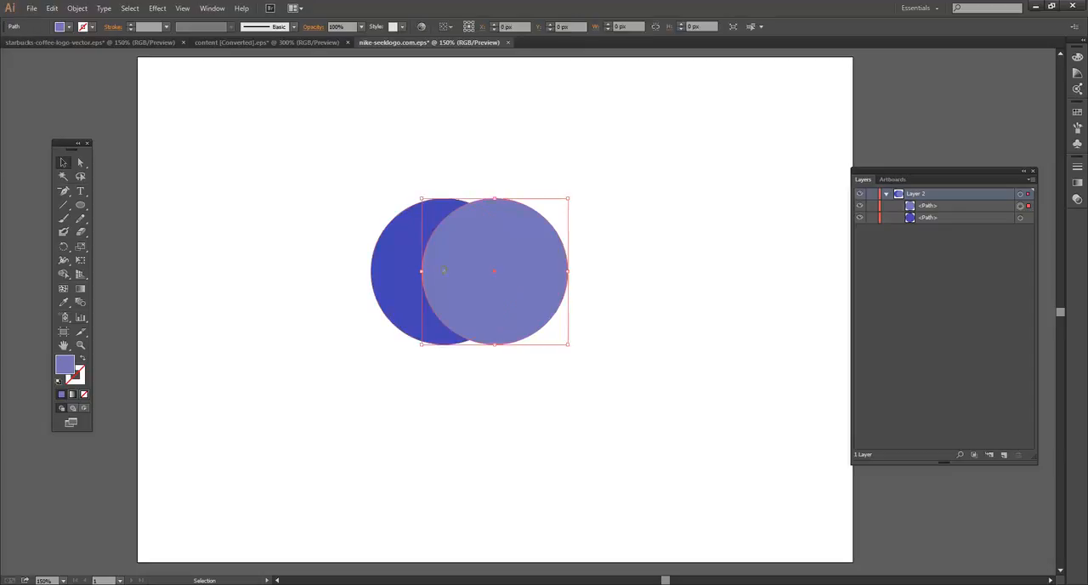
{"action": "double_click", "coordinate": [67, 365]}
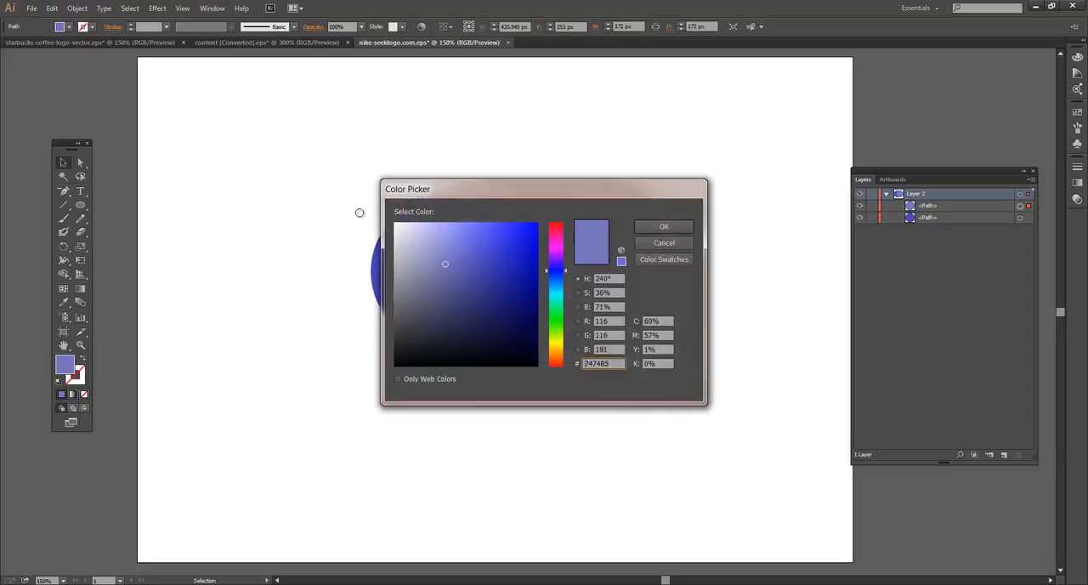
{"action": "left_click", "coordinate": [387, 225]}
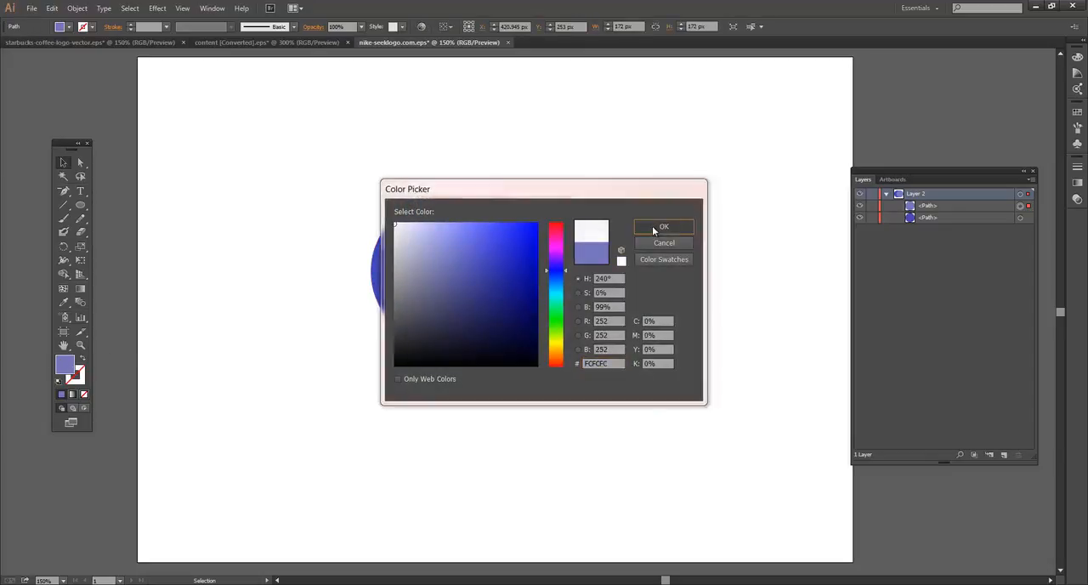
{"action": "left_click", "coordinate": [651, 225]}
{"action": "left_click", "coordinate": [658, 194]}
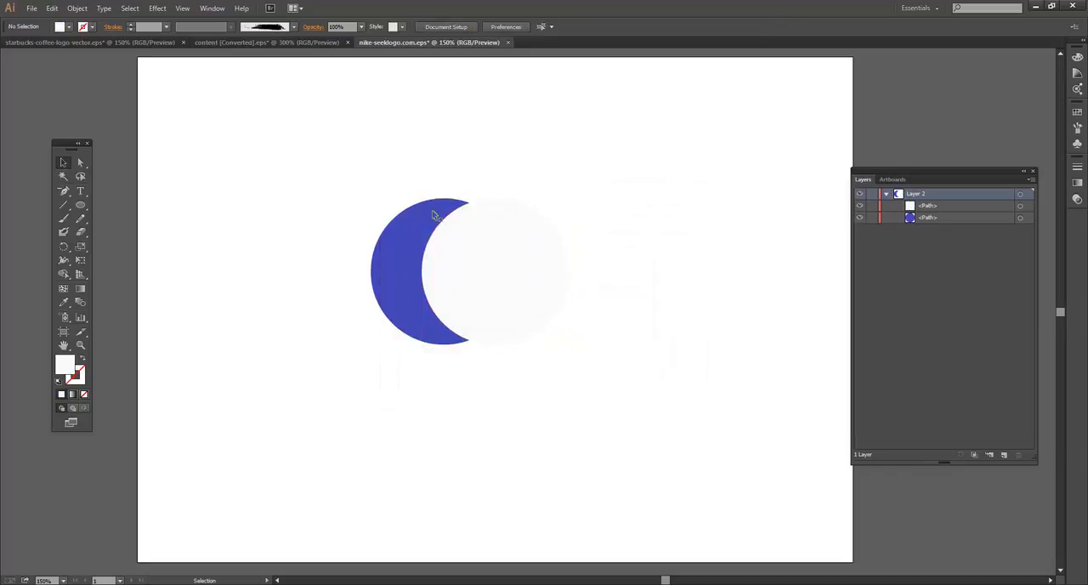
{"action": "left_click", "coordinate": [510, 236]}
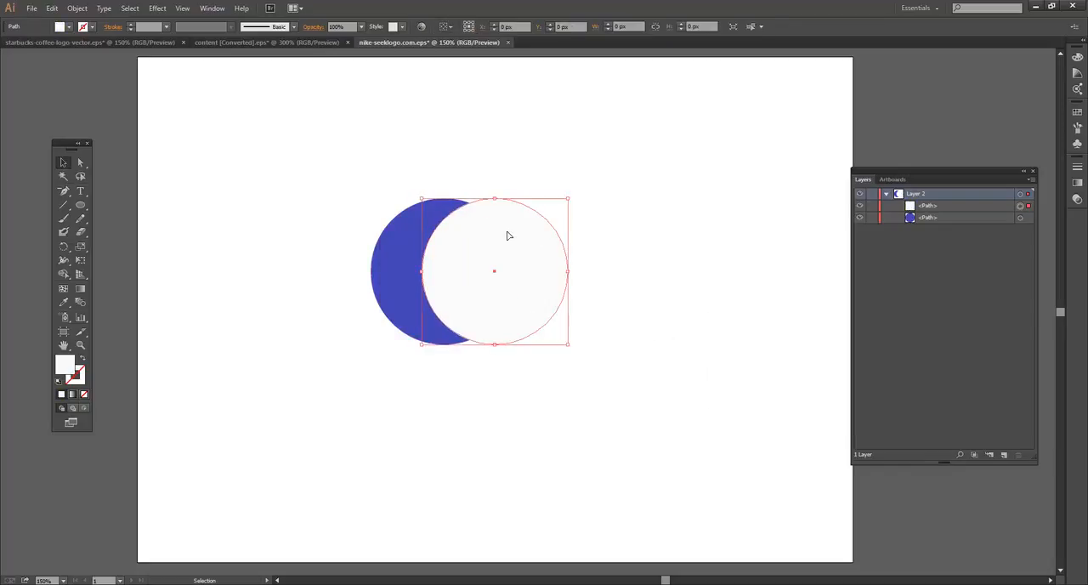
{"action": "left_click", "coordinate": [399, 229]}
{"action": "left_click", "coordinate": [501, 232]}
{"action": "left_click", "coordinate": [593, 207]}
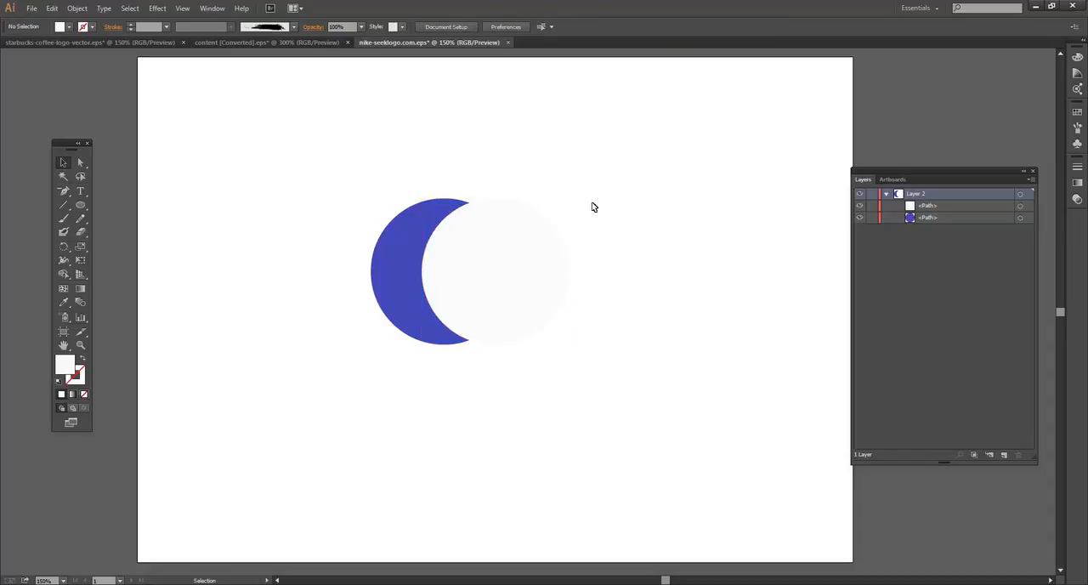
{"action": "left_click", "coordinate": [483, 260]}
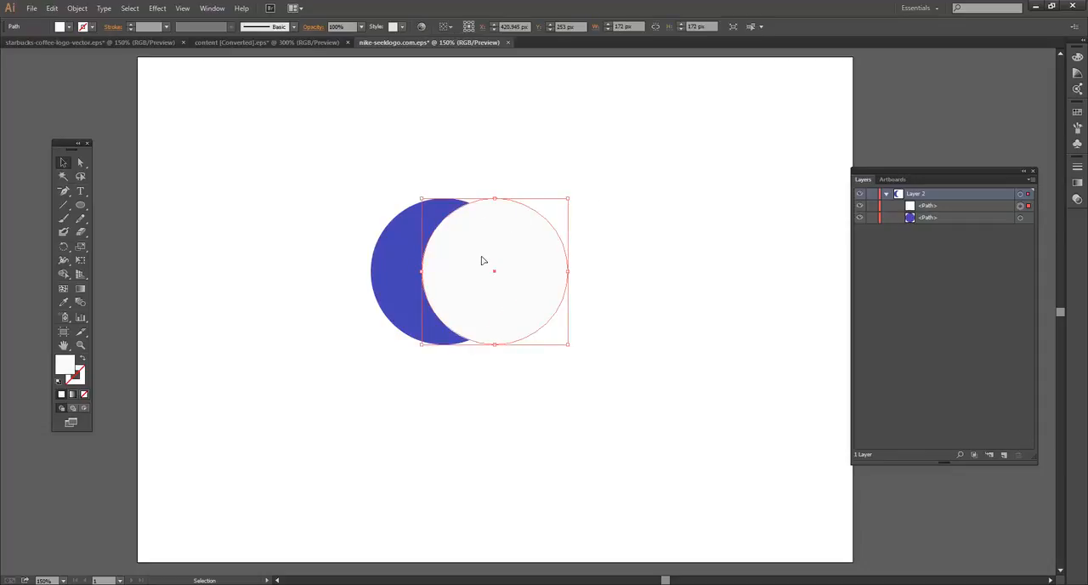
{"action": "left_click", "coordinate": [399, 213]}
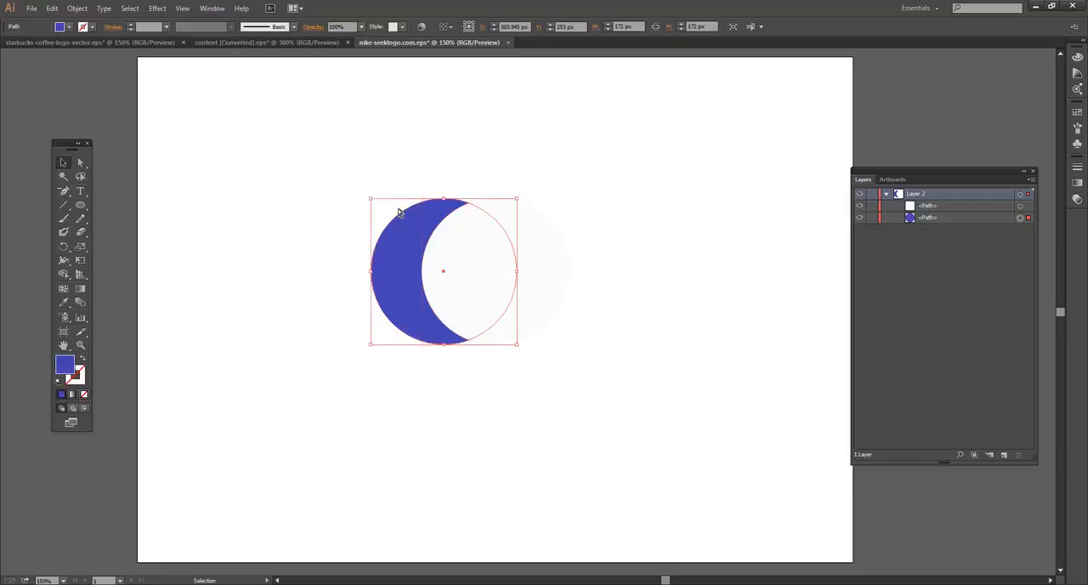
Select both overlapping circles and display the Pathfinder options beside them
{"action": "left_click_drag", "start_coordinate": [398, 168], "coordinate": [538, 378]}
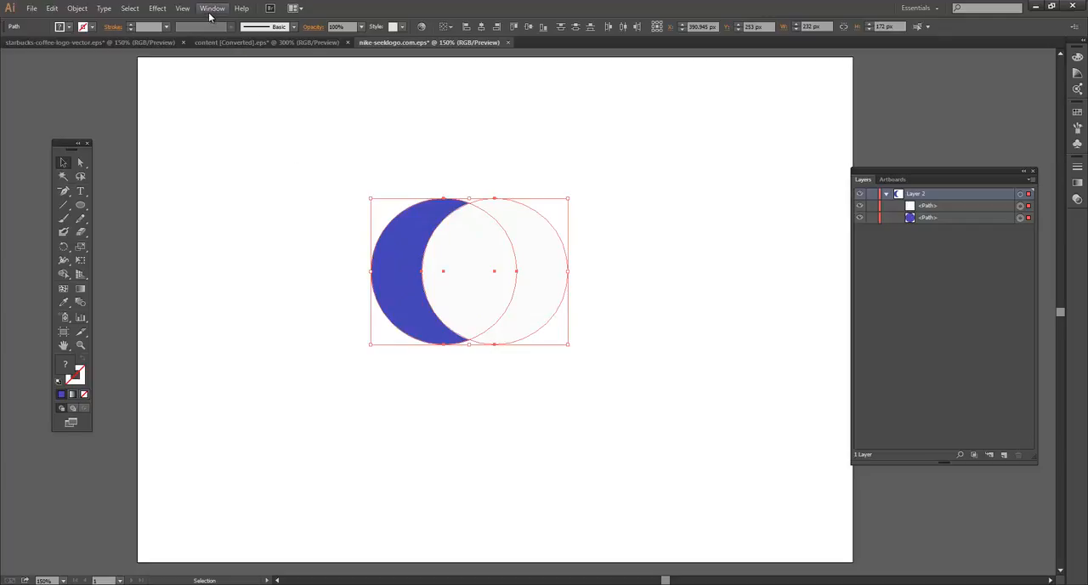
{"action": "left_click", "coordinate": [210, 10]}
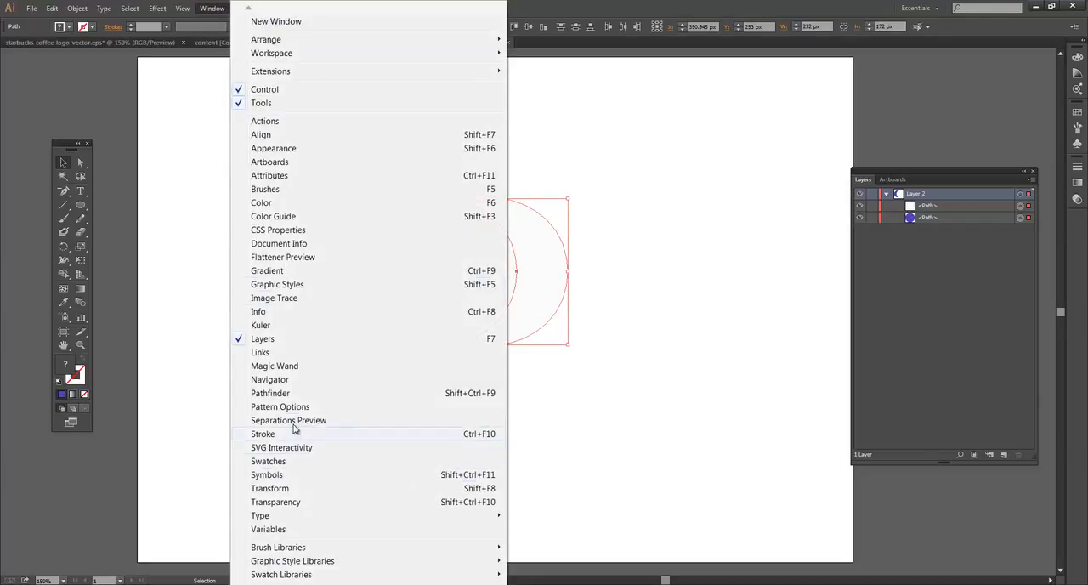
{"action": "left_click", "coordinate": [289, 394]}
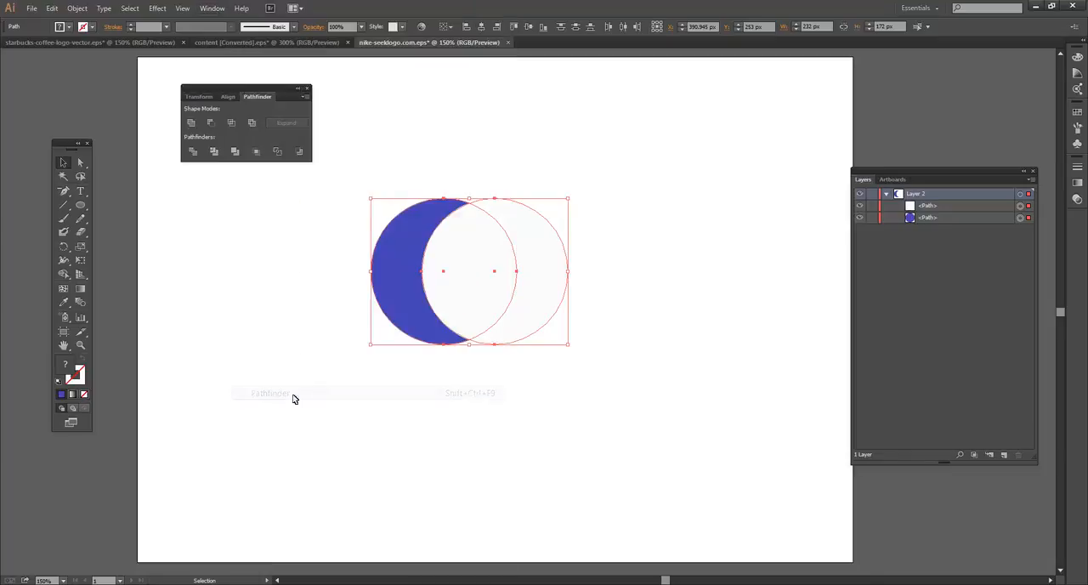
{"action": "left_click_drag", "start_coordinate": [235, 93], "coordinate": [226, 95]}
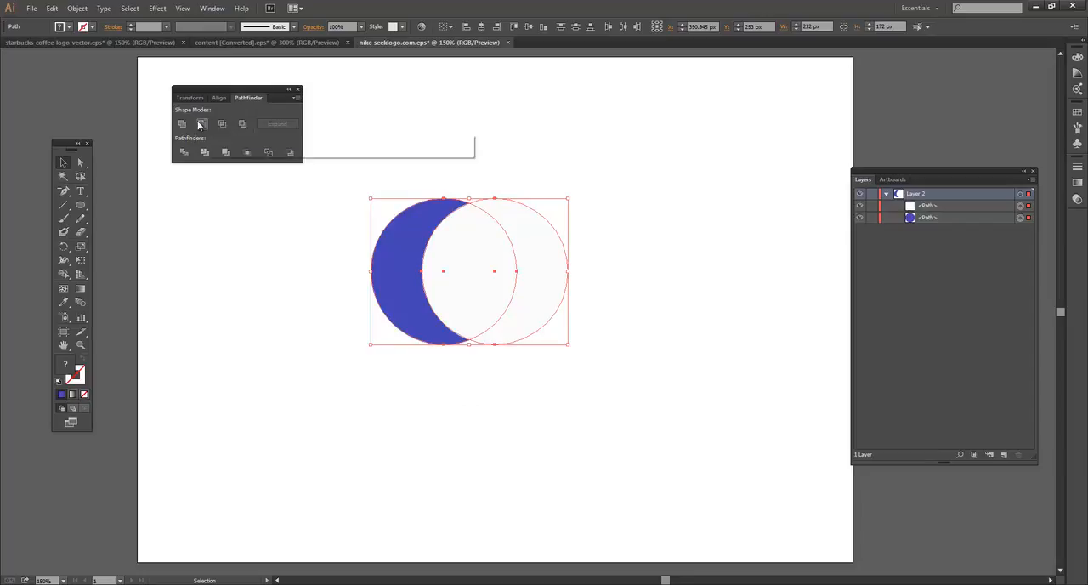
Try to recolour the near-white front circle by setting its fill hue to 121°
{"action": "left_click", "coordinate": [517, 253]}
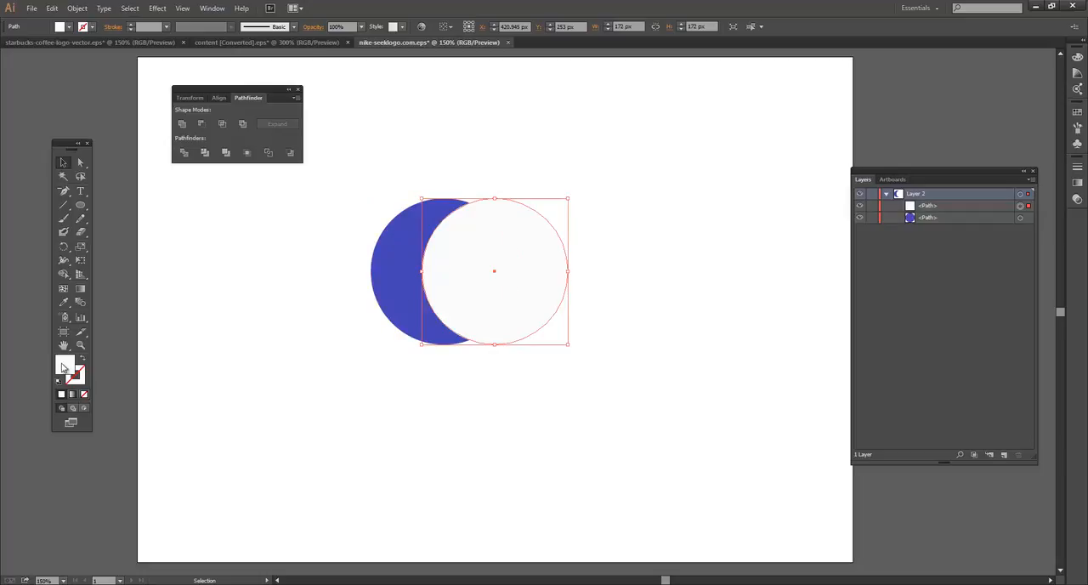
{"action": "double_click", "coordinate": [65, 366]}
{"action": "left_click", "coordinate": [556, 304]}
{"action": "left_click", "coordinate": [554, 322]}
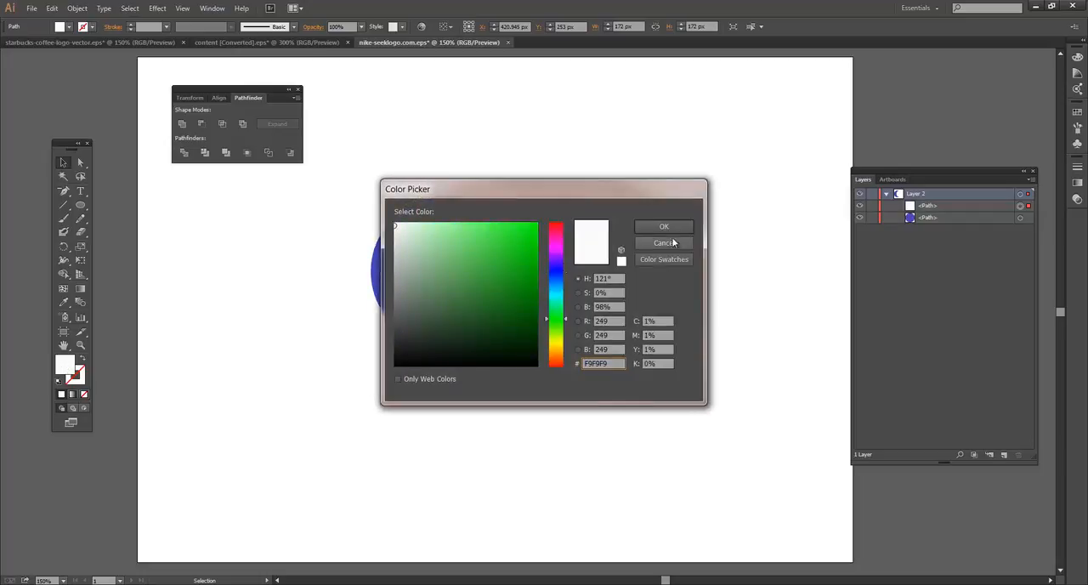
{"action": "left_click", "coordinate": [664, 226]}
{"action": "left_click", "coordinate": [631, 158]}
Try again to tint the near-white front circle, setting its fill hue to 136° and another green hue
{"action": "left_click", "coordinate": [520, 242]}
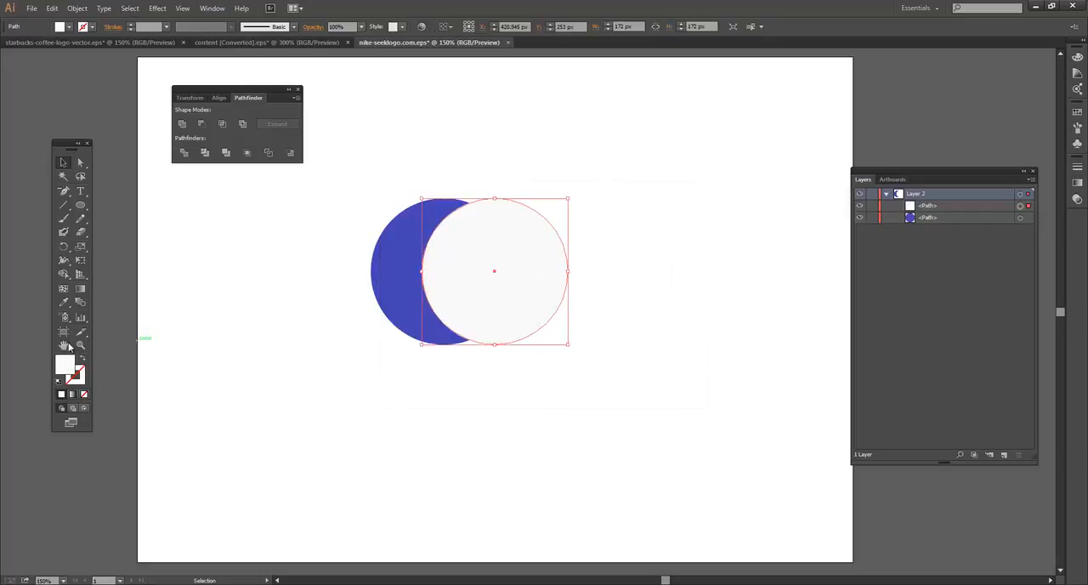
{"action": "double_click", "coordinate": [63, 371]}
{"action": "left_click", "coordinate": [554, 316]}
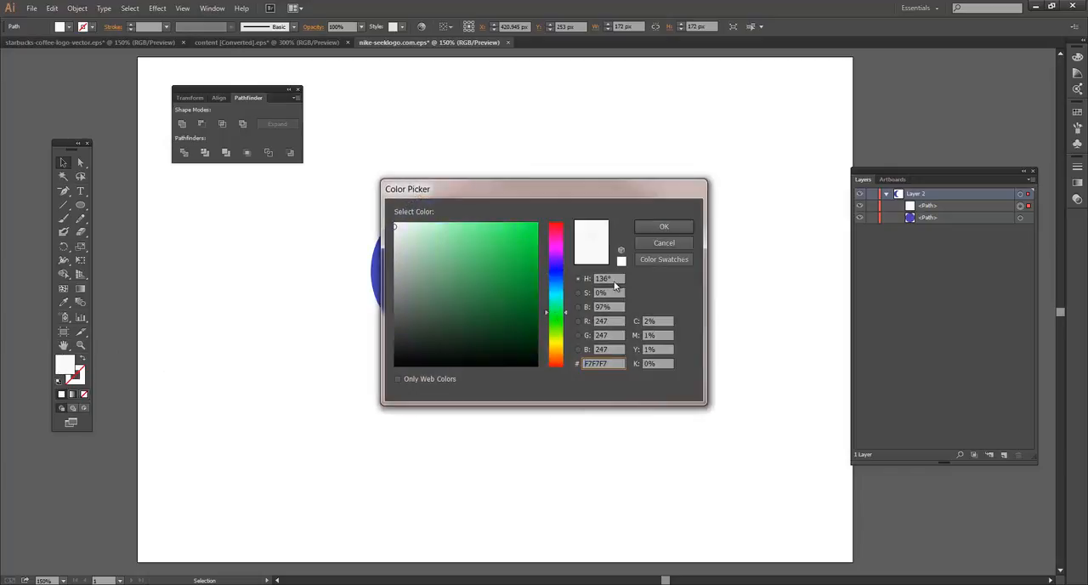
{"action": "left_click", "coordinate": [664, 226]}
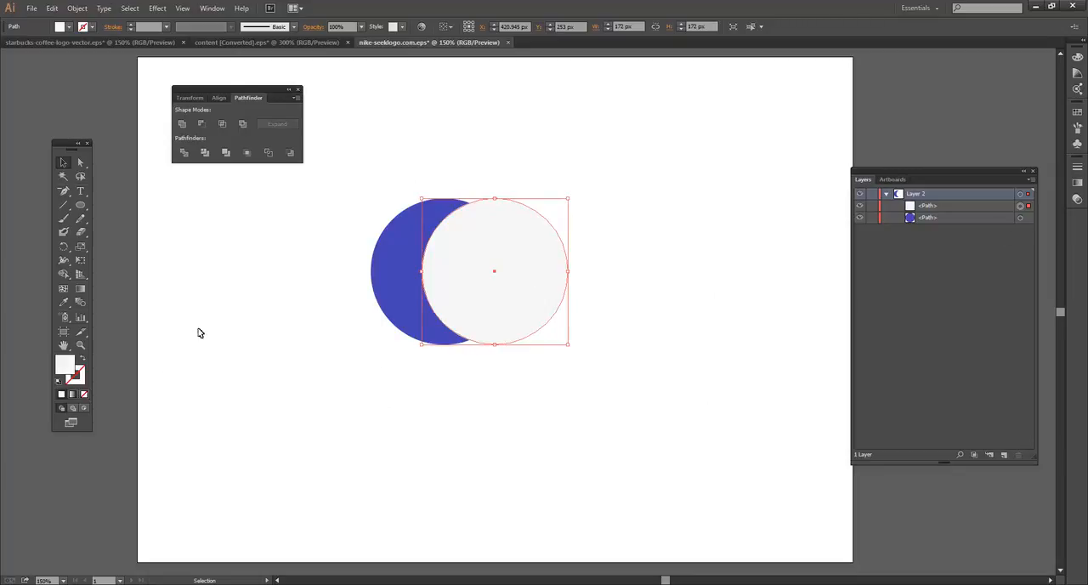
{"action": "double_click", "coordinate": [67, 364]}
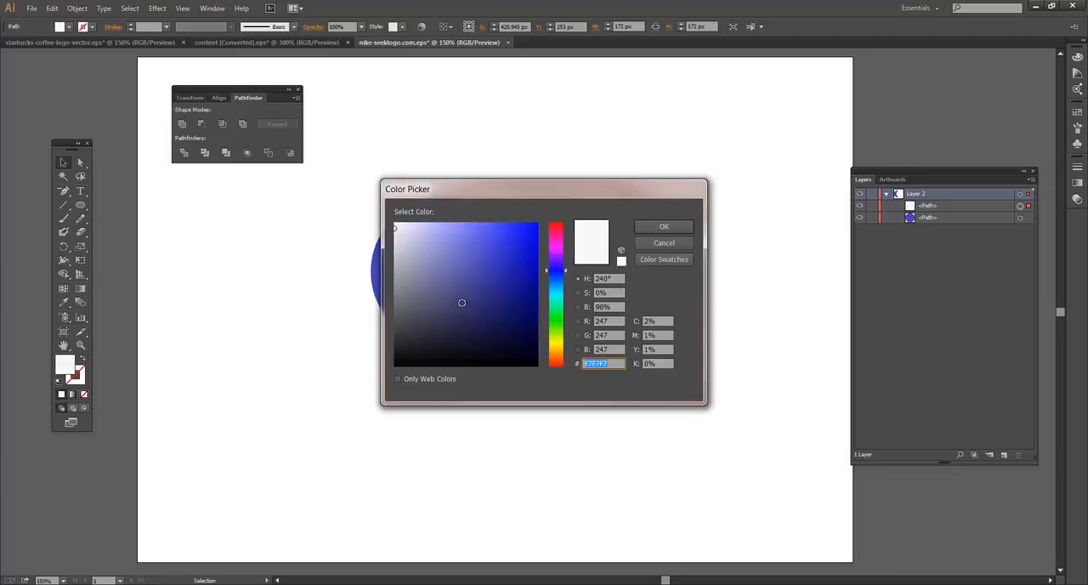
{"action": "left_click", "coordinate": [562, 316]}
{"action": "left_click", "coordinate": [663, 227]}
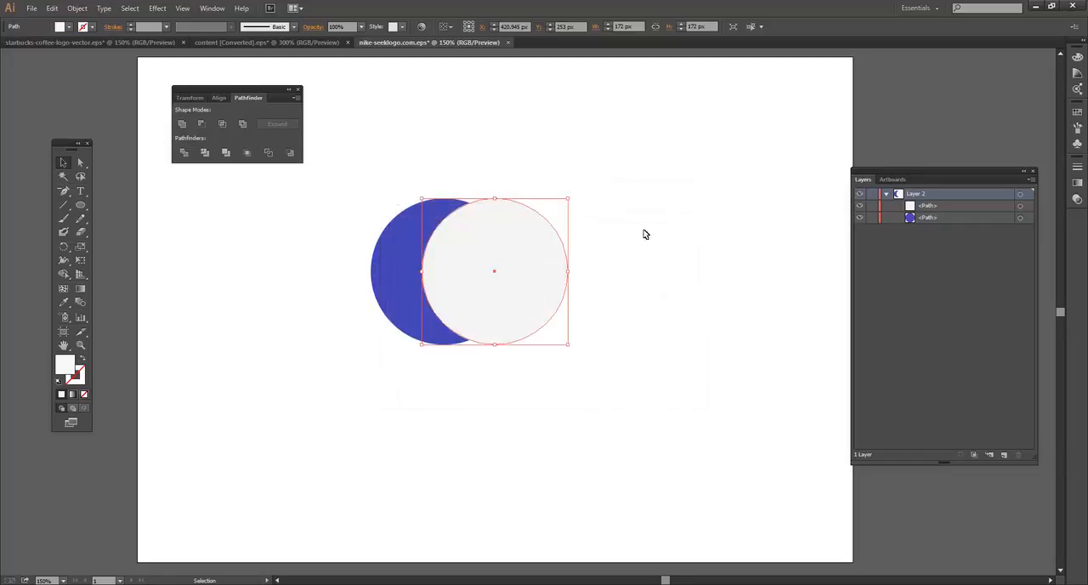
Display the colour spectrum and hex value for the front circle's fill
{"action": "left_click", "coordinate": [1078, 57]}
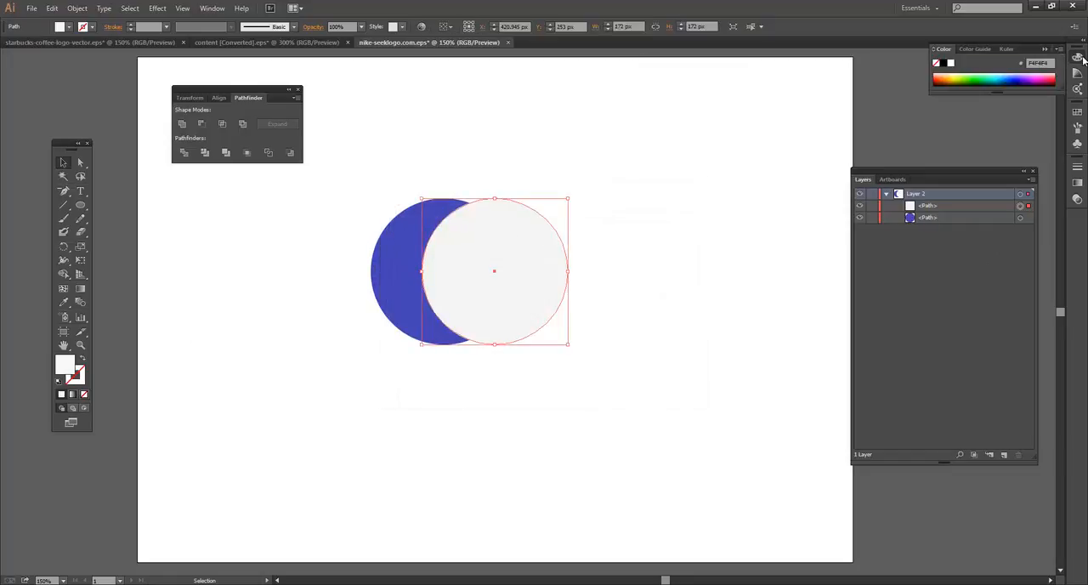
{"action": "left_click", "coordinate": [1044, 49]}
{"action": "left_click", "coordinate": [1078, 57]}
{"action": "left_click", "coordinate": [1054, 49]}
{"action": "left_click", "coordinate": [987, 88]}
Move the near-white circle to the right, completely clear of the dark blue circle
{"action": "left_click", "coordinate": [413, 304]}
{"action": "left_click", "coordinate": [416, 295]}
{"action": "left_click", "coordinate": [469, 292]}
{"action": "left_click_drag", "start_coordinate": [541, 295], "coordinate": [597, 296]}
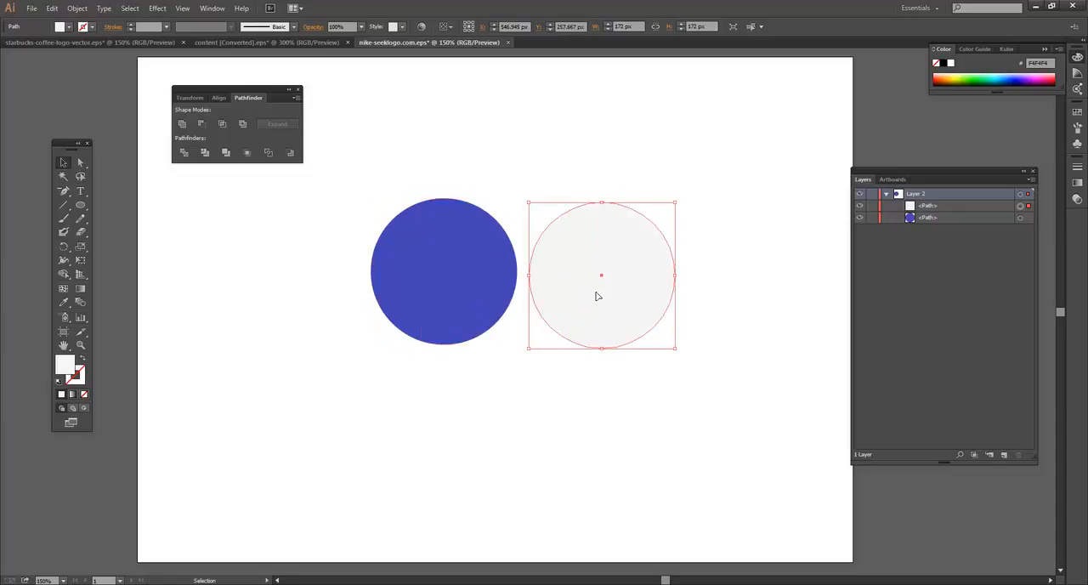
Fill the front circle with the light blue 647ADB and deselect it
{"action": "double_click", "coordinate": [68, 367]}
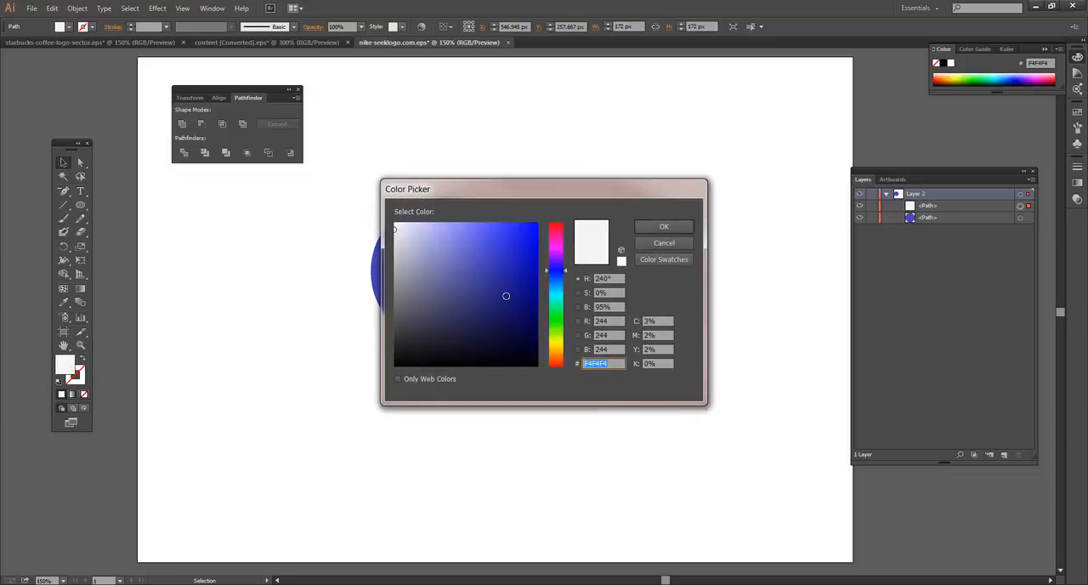
{"action": "left_click", "coordinate": [556, 274]}
{"action": "left_click", "coordinate": [478, 277]}
{"action": "left_click", "coordinate": [472, 243]}
{"action": "left_click", "coordinate": [663, 227]}
{"action": "left_click", "coordinate": [738, 219]}
Move the light blue circle left so it overlaps most of the dark blue circle, leaving a crescent exposed
{"action": "left_click_drag", "start_coordinate": [619, 264], "coordinate": [507, 263]}
{"action": "left_click", "coordinate": [532, 162]}
{"action": "left_click", "coordinate": [493, 233]}
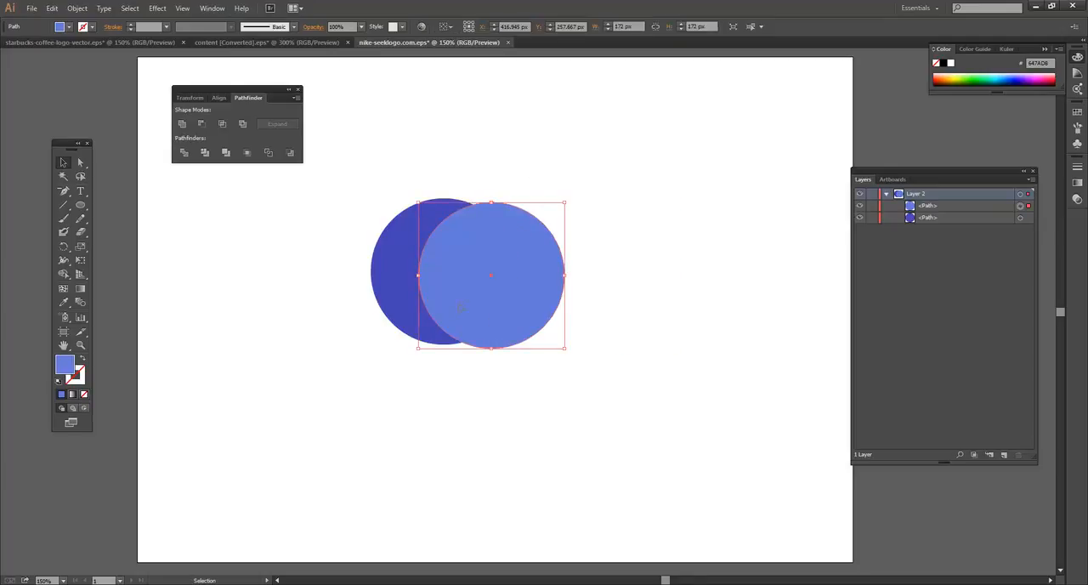
Select both circles and cut the light blue one out of the dark blue one with the Minus Front shape mode
{"action": "left_click", "coordinate": [530, 155]}
{"action": "left_click", "coordinate": [490, 227]}
{"action": "left_click", "coordinate": [405, 229]}
{"action": "left_click", "coordinate": [435, 173]}
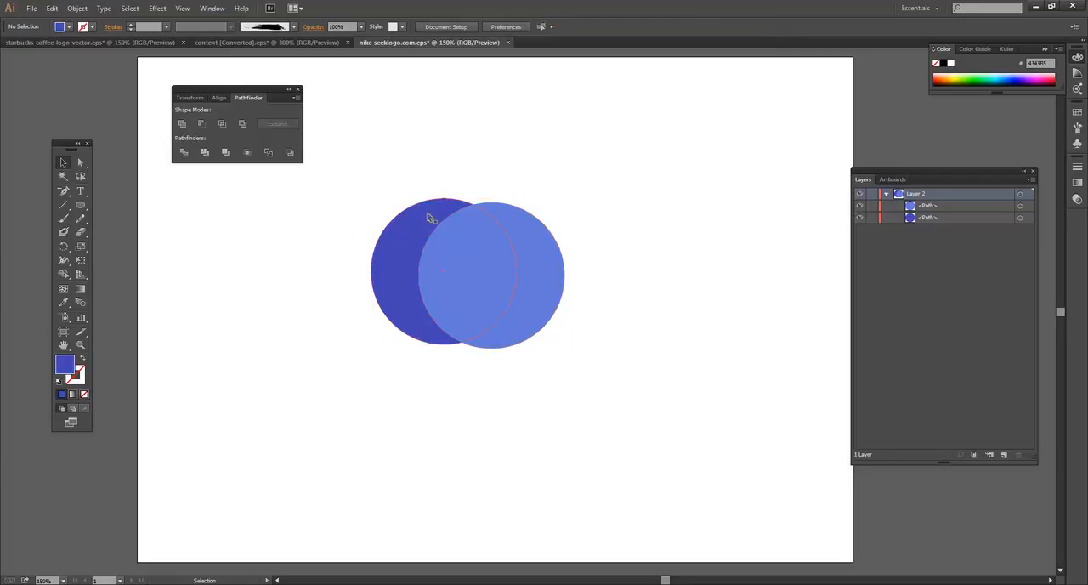
{"action": "left_click_drag", "start_coordinate": [365, 181], "coordinate": [595, 375]}
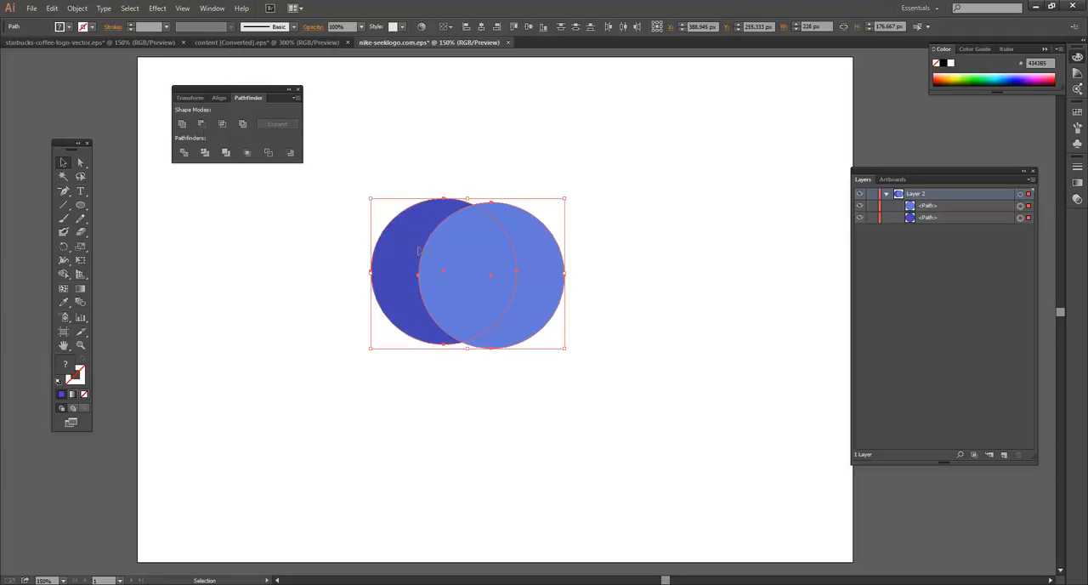
{"action": "left_click", "coordinate": [412, 184]}
{"action": "left_click_drag", "start_coordinate": [615, 370], "coordinate": [596, 369]}
{"action": "left_click", "coordinate": [204, 126]}
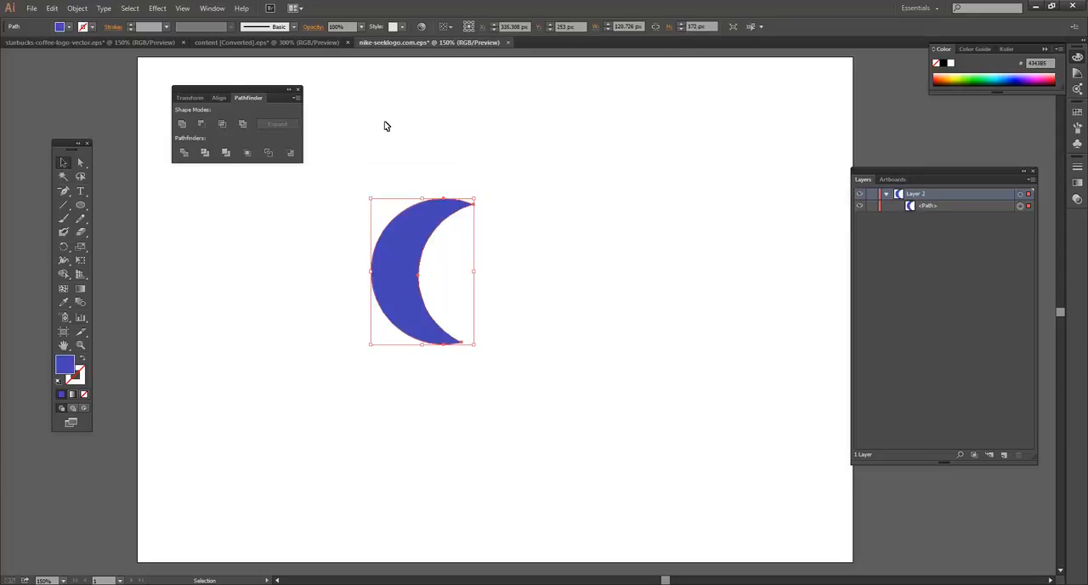
{"action": "left_click", "coordinate": [413, 155]}
{"action": "left_click", "coordinate": [442, 214]}
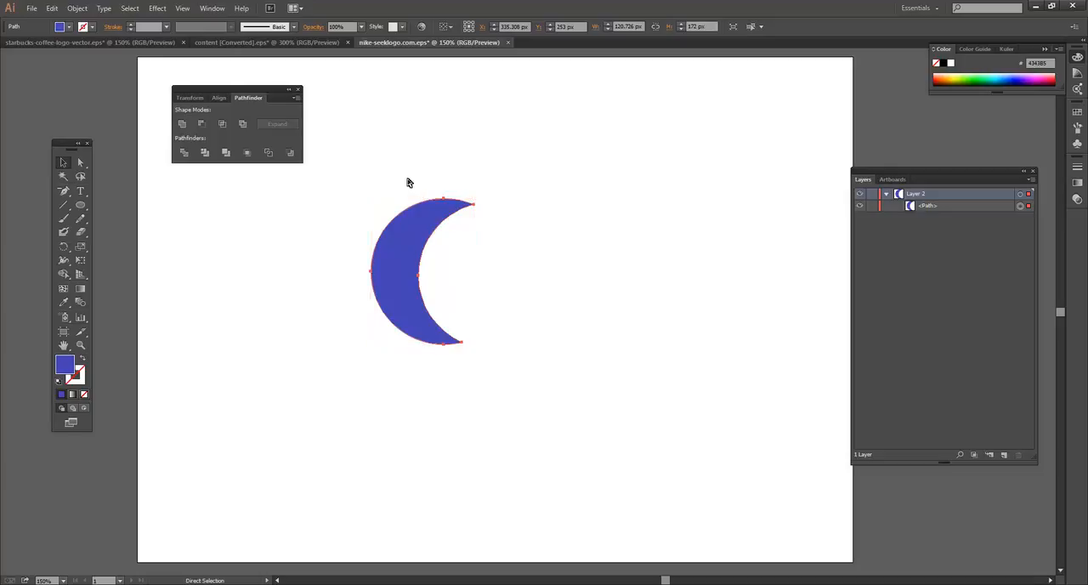
Undo the Minus Front operation to restore both circles
{"action": "key", "text": "ctrl+z"}
{"action": "left_click", "coordinate": [409, 179]}
{"action": "left_click", "coordinate": [497, 249]}
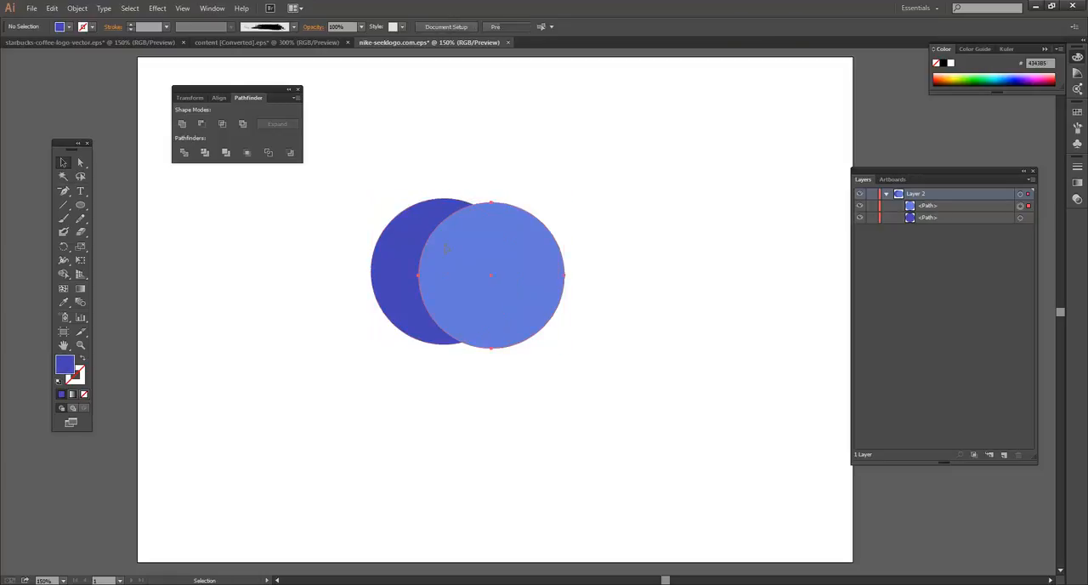
Enlarge the light blue circle to about 291 px and arrange the dark blue circle above it, partly overlapping
{"action": "left_click", "coordinate": [468, 150]}
{"action": "left_click", "coordinate": [471, 269]}
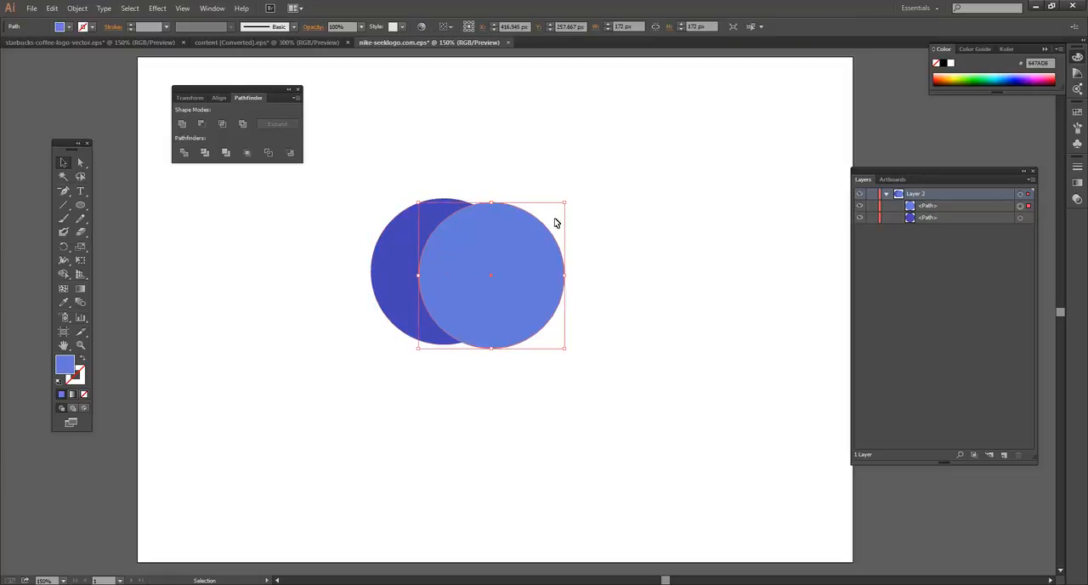
{"action": "left_click_drag", "start_coordinate": [566, 204], "coordinate": [633, 149]}
{"action": "left_click_drag", "start_coordinate": [503, 239], "coordinate": [448, 340]}
{"action": "left_click_drag", "start_coordinate": [456, 235], "coordinate": [439, 188]}
Align the small and large circles by their horizontal centres and deselect them
{"action": "left_click_drag", "start_coordinate": [263, 233], "coordinate": [557, 334]}
{"action": "mouse_move", "coordinate": [508, 189]}
{"action": "left_mouse_down"}
{"action": "mouse_move", "coordinate": [522, 182]}
{"action": "mouse_move", "coordinate": [508, 192]}
{"action": "left_mouse_up"}
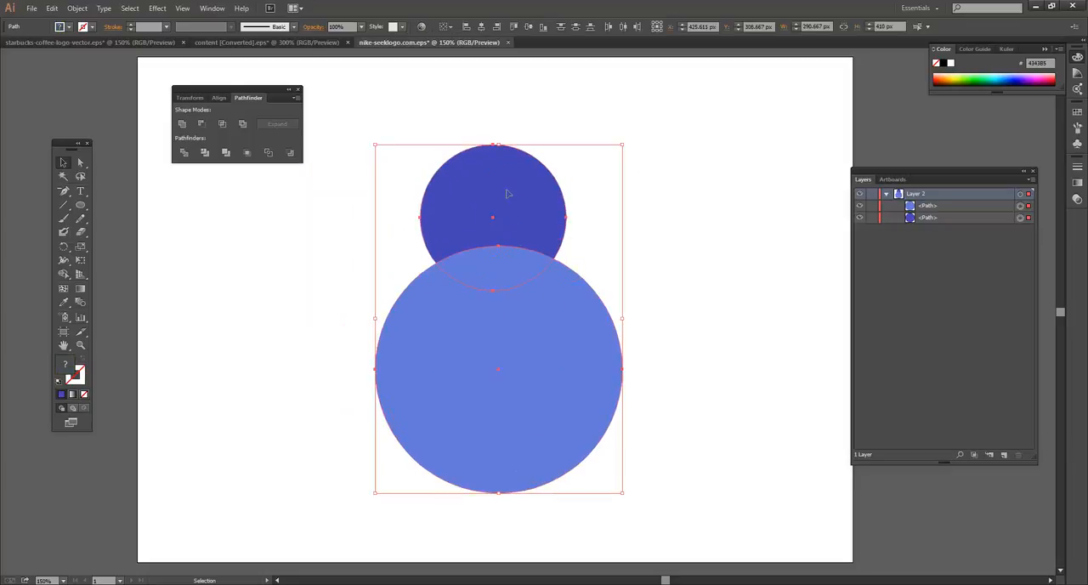
{"action": "left_click", "coordinate": [482, 28]}
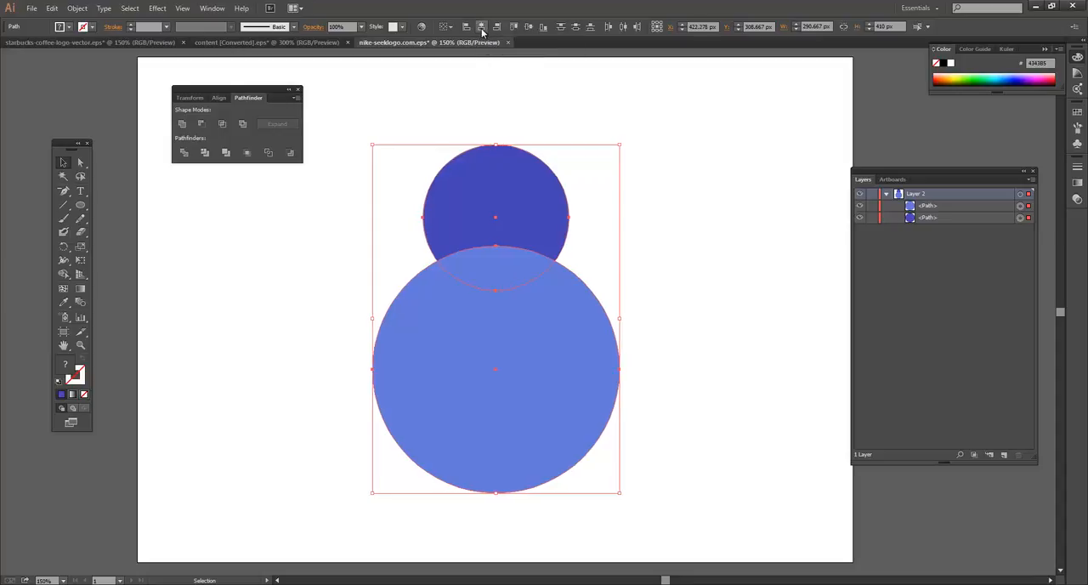
{"action": "left_click", "coordinate": [682, 148]}
Merge the two stacked circles into one shape with the Unite shape mode
{"action": "left_click_drag", "start_coordinate": [422, 131], "coordinate": [646, 408]}
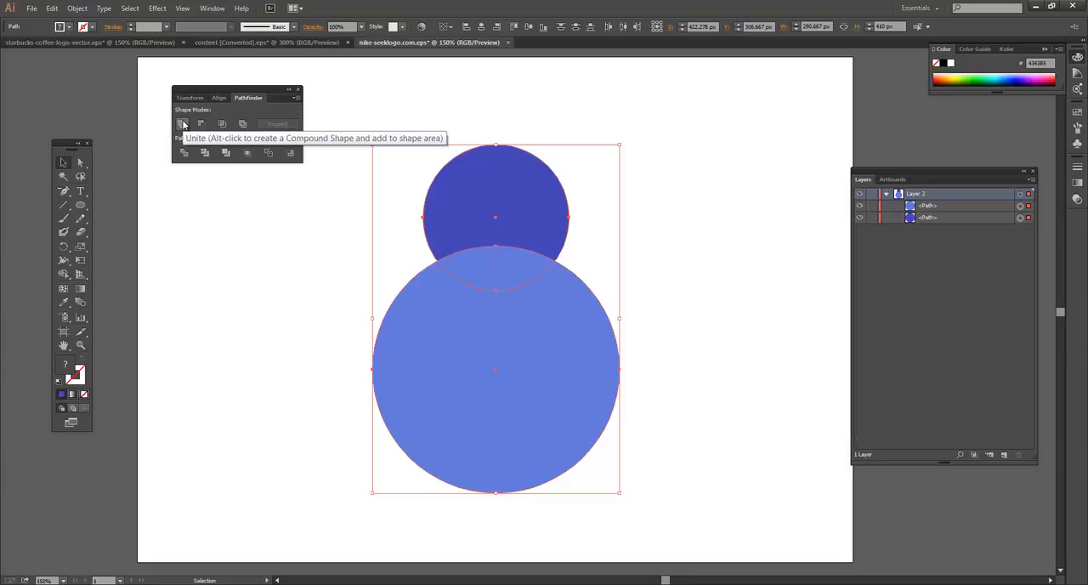
{"action": "left_click", "coordinate": [182, 124]}
{"action": "left_click", "coordinate": [482, 118]}
Fill the merged snowman-like shape with the blue 2950CC and deselect it
{"action": "left_click", "coordinate": [505, 222]}
{"action": "double_click", "coordinate": [67, 371]}
{"action": "left_click", "coordinate": [509, 252]}
{"action": "left_click", "coordinate": [663, 227]}
{"action": "left_click", "coordinate": [782, 185]}
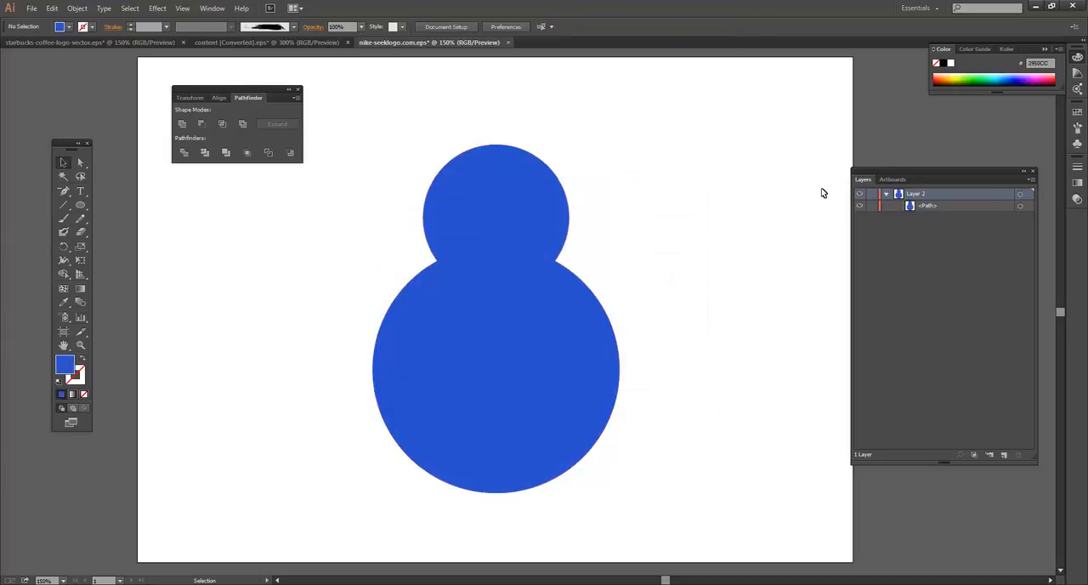
Show the merged shape's anchor points, then undo the recolouring and the Unite operation
{"action": "left_click", "coordinate": [536, 205]}
{"action": "key", "text": "a"}
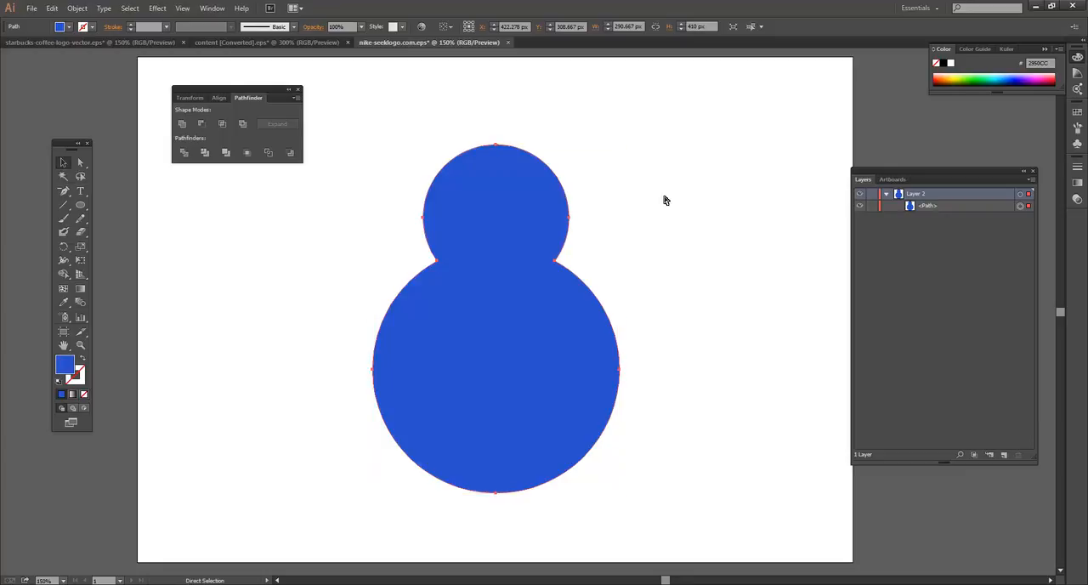
{"action": "key", "text": "ctrl+z"}
{"action": "key", "text": "ctrl+z"}
{"action": "left_click", "coordinate": [665, 199]}
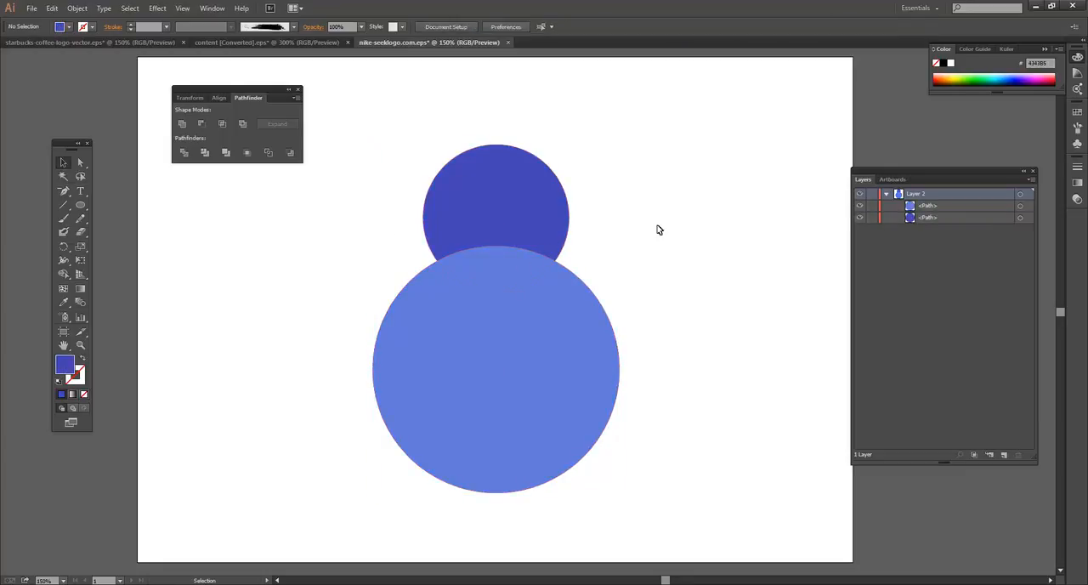
Select both circles and keep only their overlapping area with the Intersect shape mode
{"action": "left_click", "coordinate": [484, 301]}
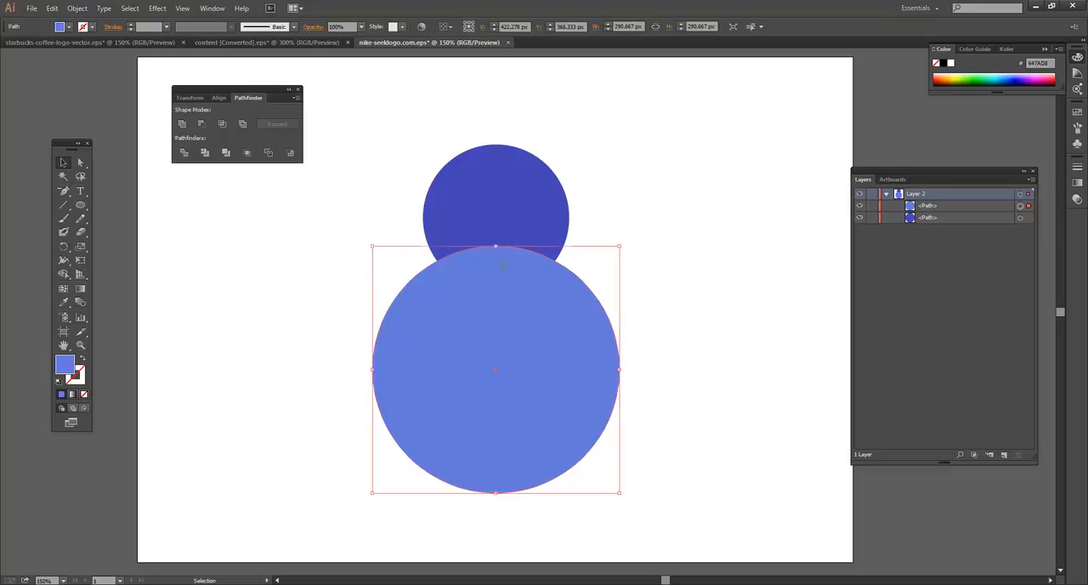
{"action": "left_click", "coordinate": [506, 224]}
{"action": "left_click", "coordinate": [505, 225]}
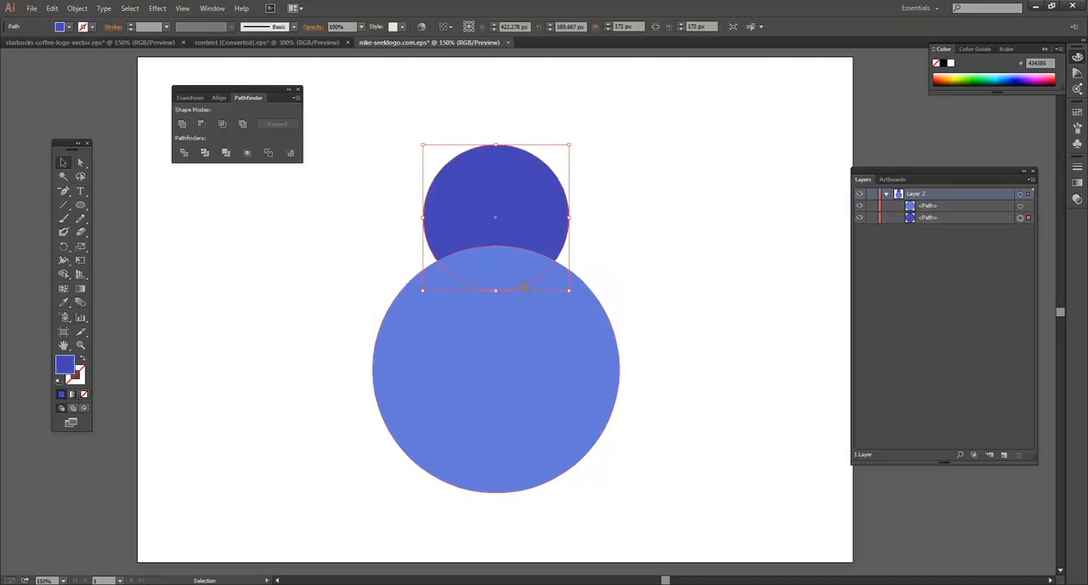
{"action": "left_click", "coordinate": [632, 281]}
{"action": "left_click", "coordinate": [535, 260]}
{"action": "left_click", "coordinate": [505, 231]}
{"action": "left_click_drag", "start_coordinate": [356, 217], "coordinate": [661, 332]}
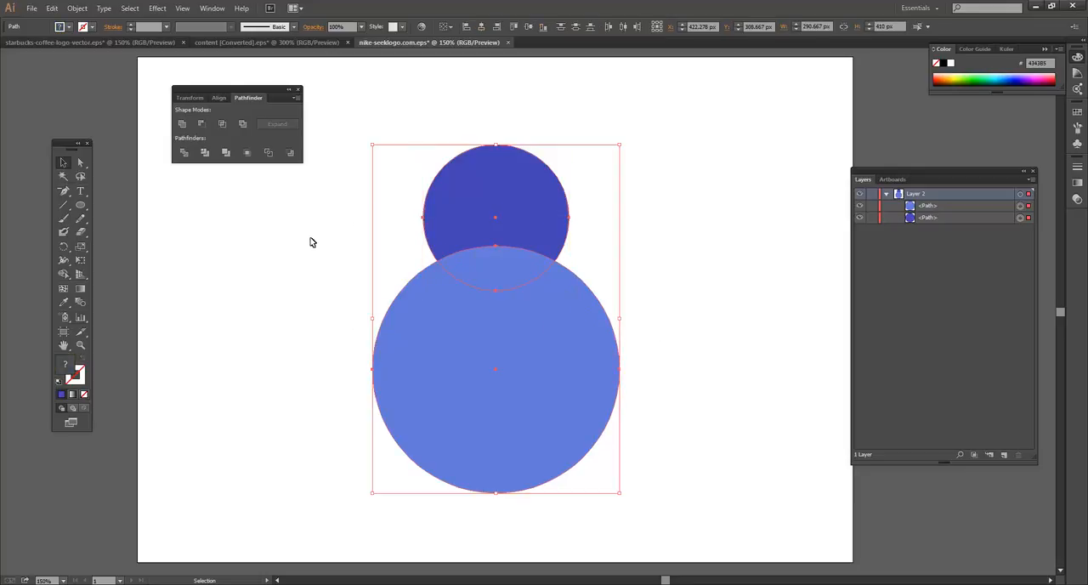
{"action": "left_click", "coordinate": [223, 124]}
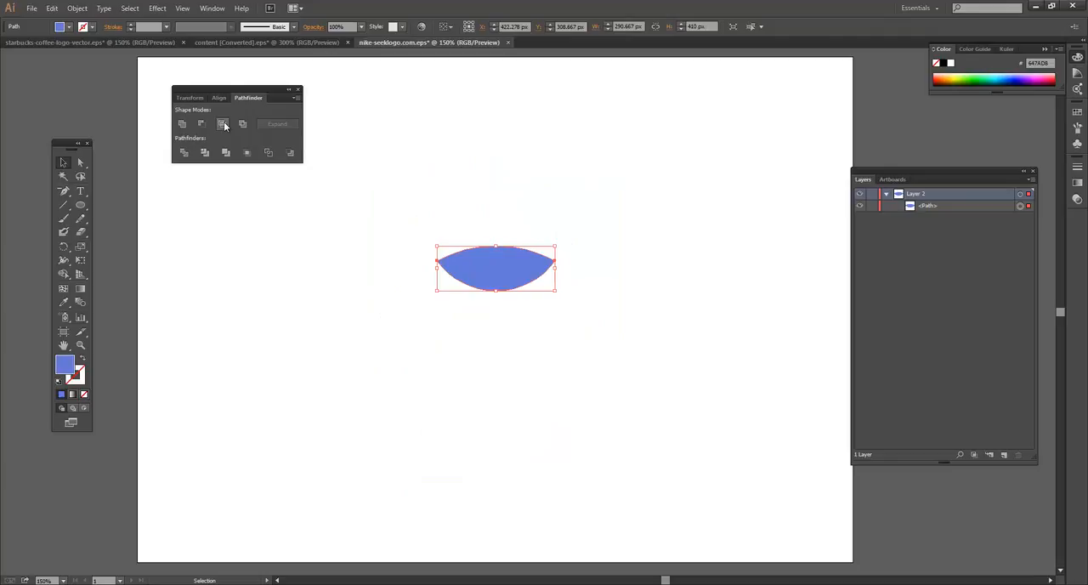
{"action": "left_click", "coordinate": [694, 343]}
{"action": "left_click", "coordinate": [479, 255]}
{"action": "left_click", "coordinate": [403, 199]}
Undo the Intersect and knock the overlap out of both circles with the Exclude shape mode
{"action": "key", "text": "ctrl+z"}
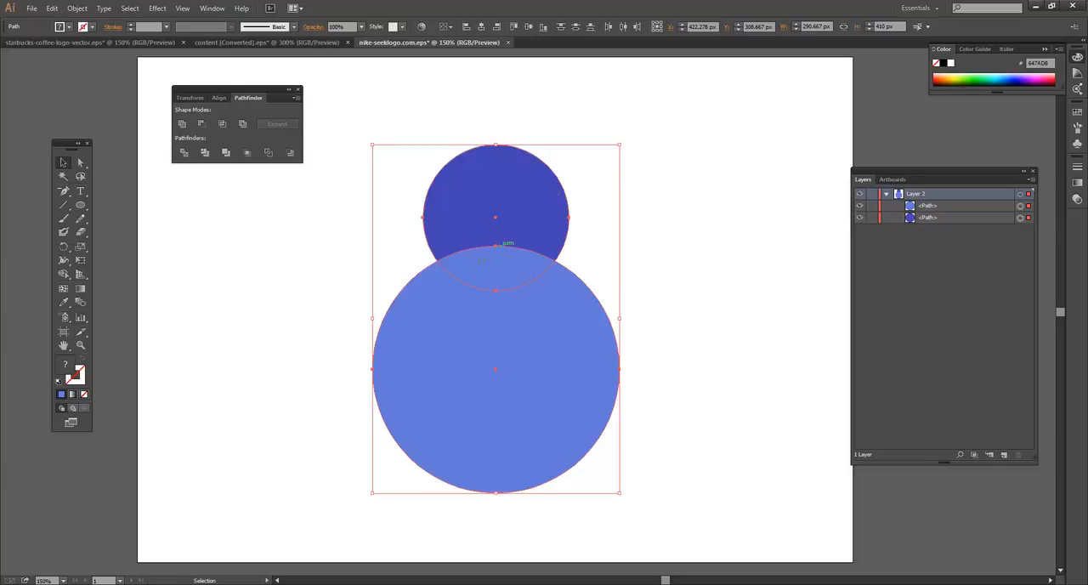
{"action": "left_click", "coordinate": [242, 124]}
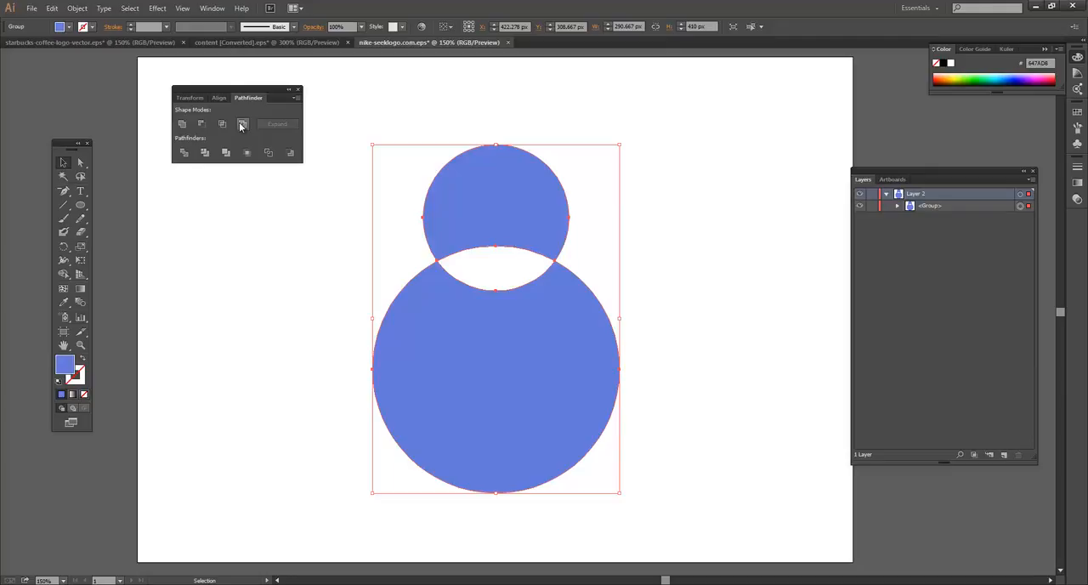
{"action": "left_click", "coordinate": [748, 219]}
{"action": "left_click", "coordinate": [447, 234]}
{"action": "left_click", "coordinate": [674, 204]}
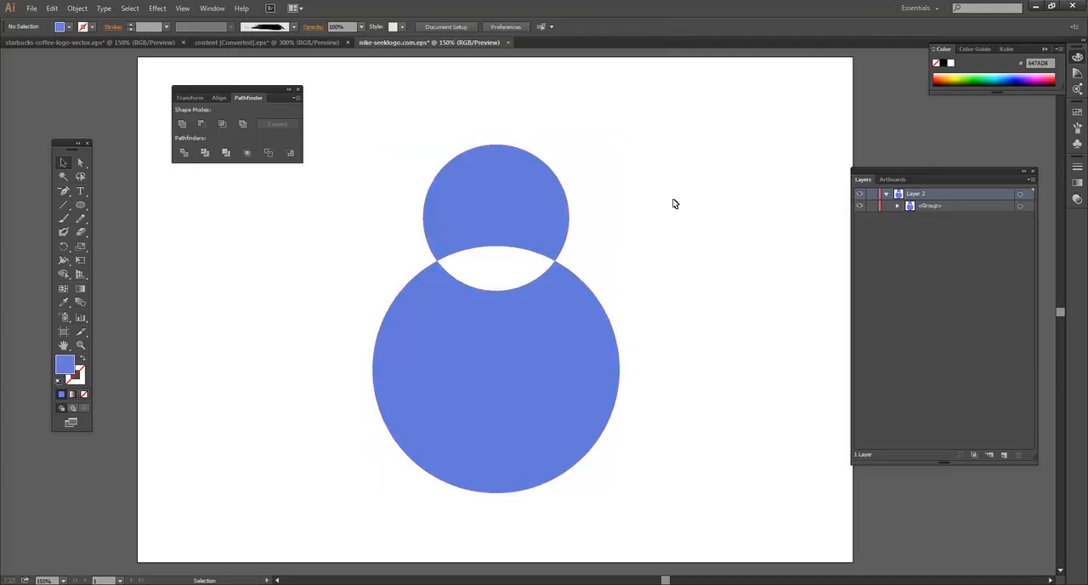
{"action": "left_click", "coordinate": [444, 255]}
{"action": "left_click", "coordinate": [368, 246]}
Undo the Exclude and align both circles to each other by their horizontal centres
{"action": "key", "text": "ctrl+z"}
{"action": "left_click", "coordinate": [699, 207]}
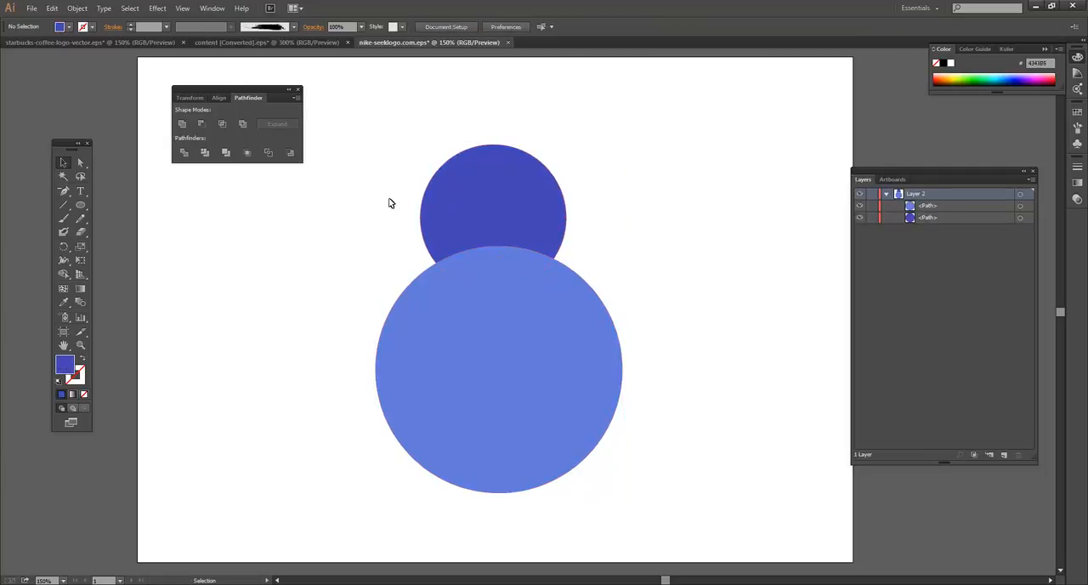
{"action": "left_click_drag", "start_coordinate": [391, 202], "coordinate": [599, 285]}
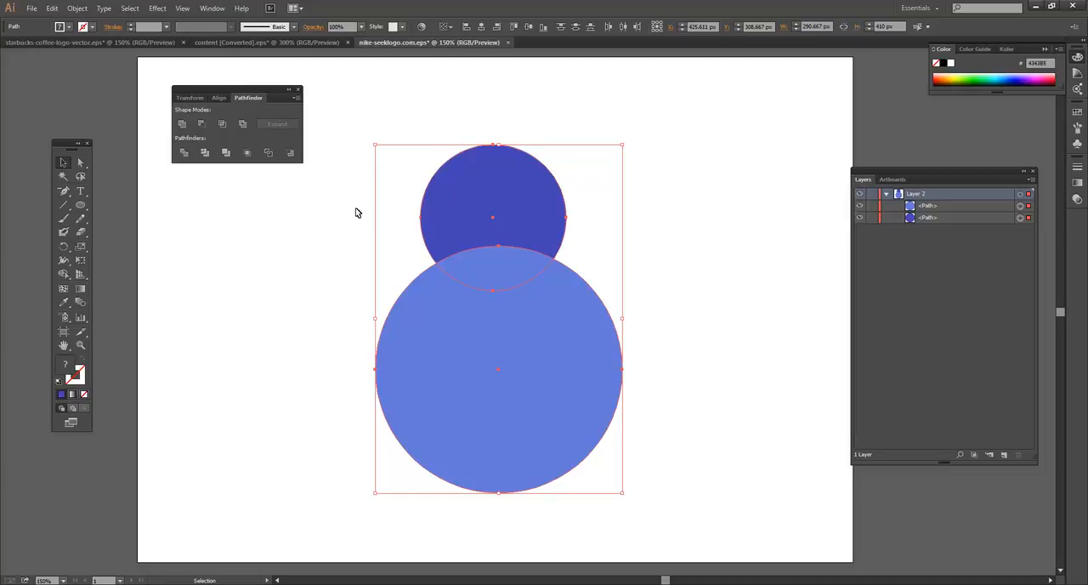
{"action": "left_click", "coordinate": [480, 26]}
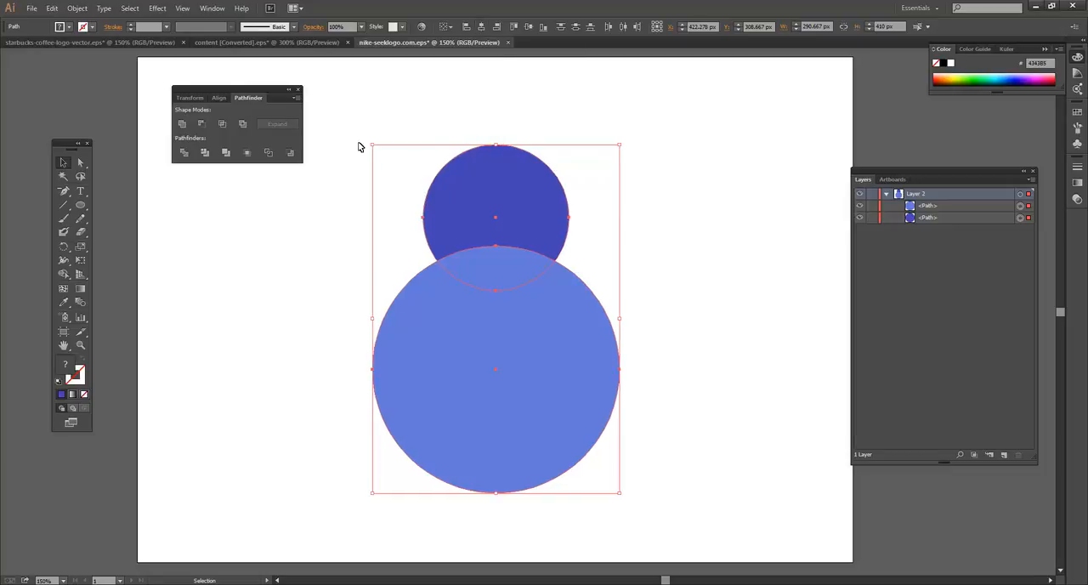
Close the Pathfinder panel and delete the overlapping area of the two selected circles with the Shape Builder tool
{"action": "left_click", "coordinate": [297, 90]}
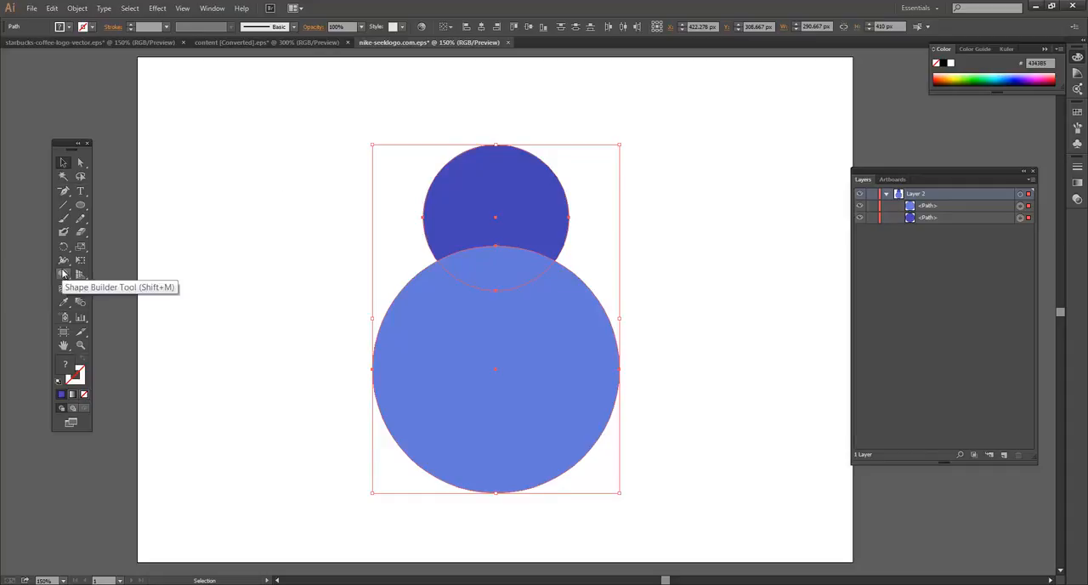
{"action": "left_click", "coordinate": [297, 209]}
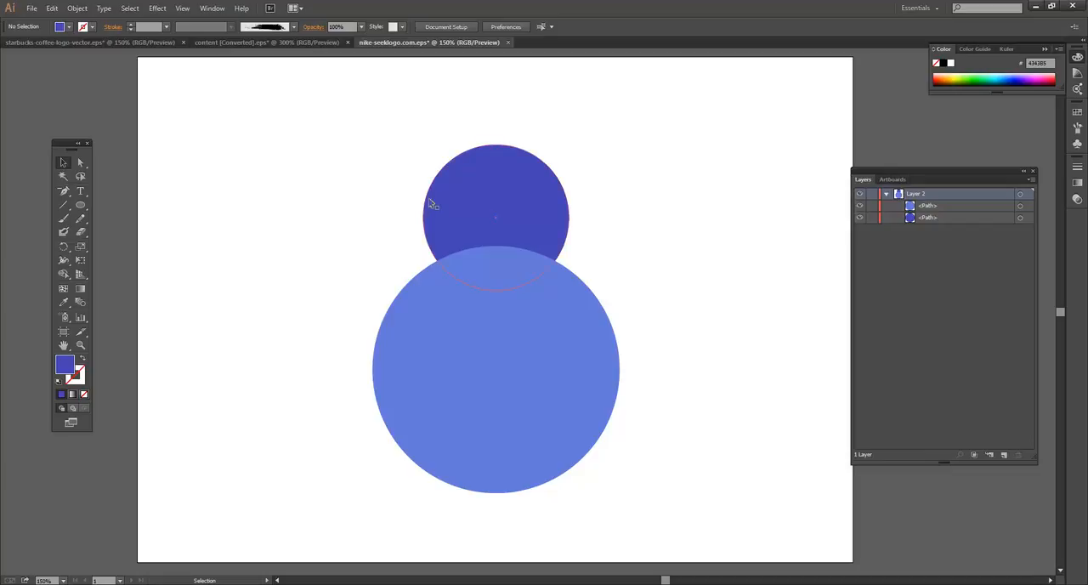
{"action": "left_click_drag", "start_coordinate": [348, 137], "coordinate": [684, 507]}
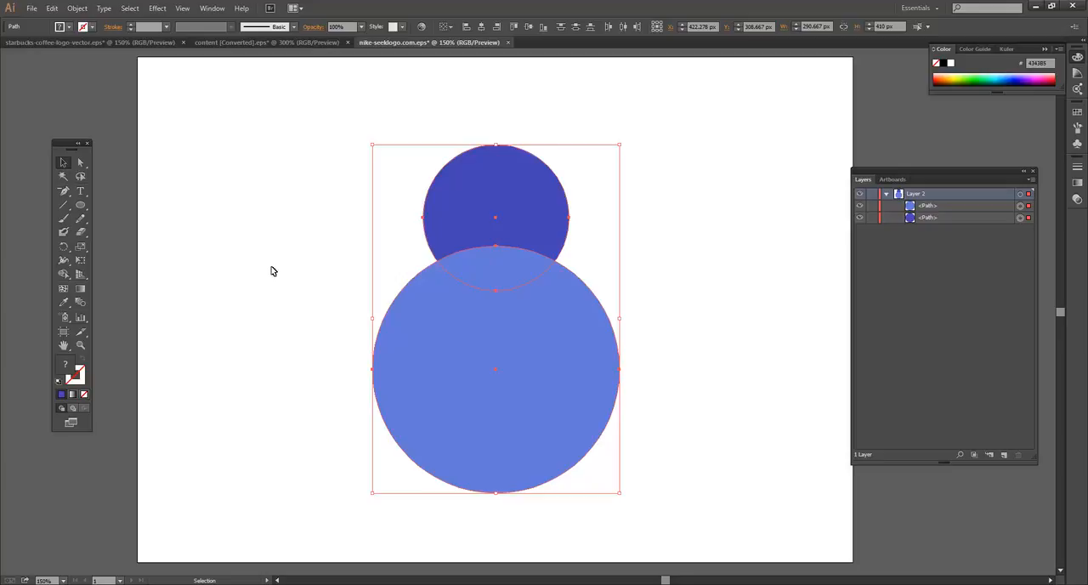
{"action": "left_click", "coordinate": [65, 276]}
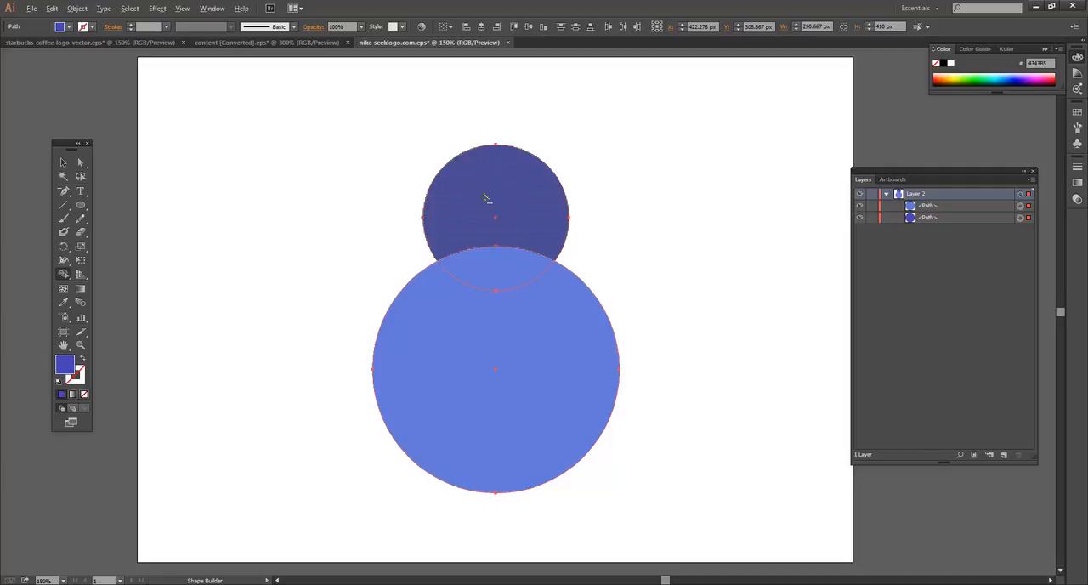
{"action": "left_click", "coordinate": [500, 269], "text": "alt"}
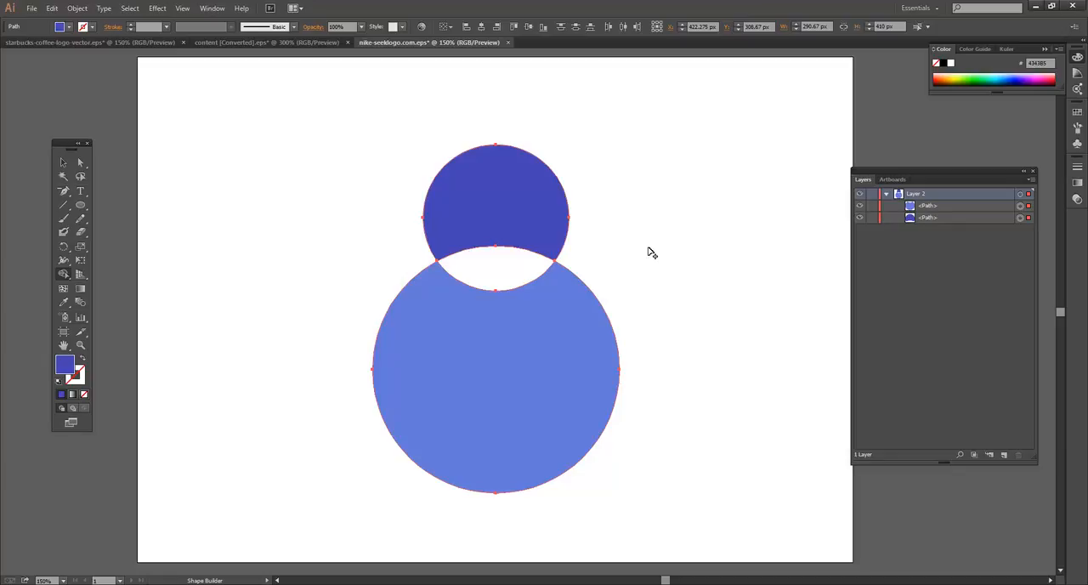
Undo the Shape Builder deletion of the overlap
{"action": "key", "text": "ctrl+z"}
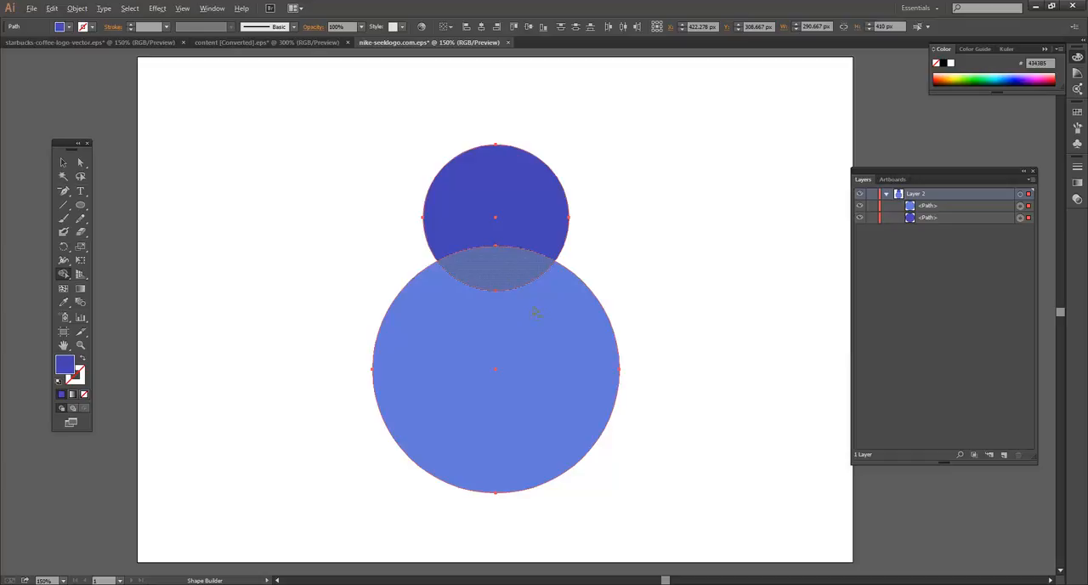
{"action": "key", "text": "alt"}
{"action": "key", "text": "alt"}
Select both circles and rotate them 90° counterclockwise so they sit side by side, with the dark blue circle on the left
{"action": "key", "text": "v"}
{"action": "key", "text": "ctrl+a"}
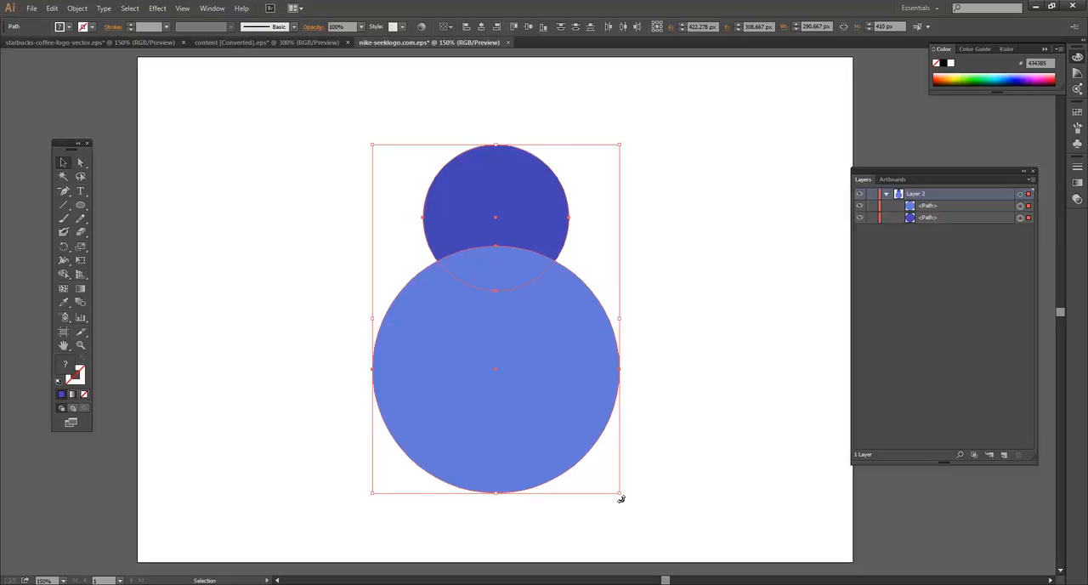
{"action": "key", "text": "ctrl+shift+b"}
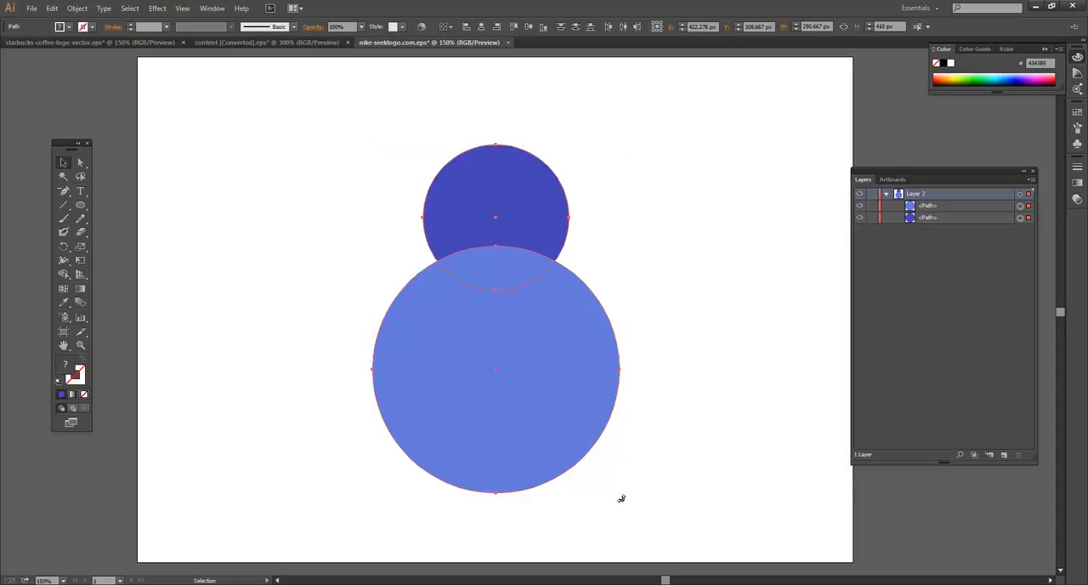
{"action": "left_click_drag", "start_coordinate": [673, 447], "coordinate": [697, 238]}
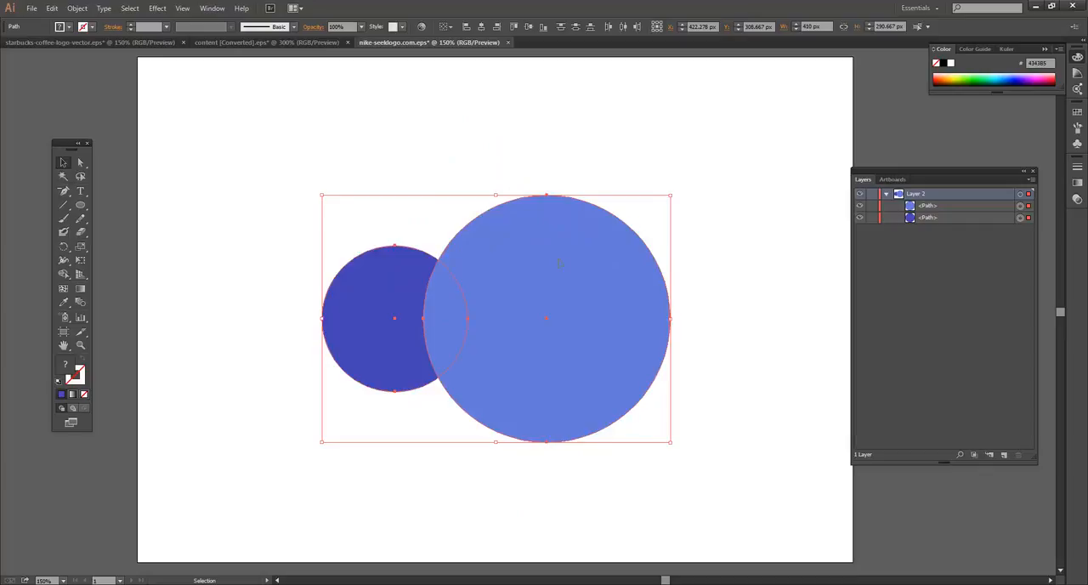
{"action": "left_click", "coordinate": [755, 264]}
Shrink the light blue circle to slightly smaller than the dark blue one and move it left to cover most of it
{"action": "left_click", "coordinate": [619, 237]}
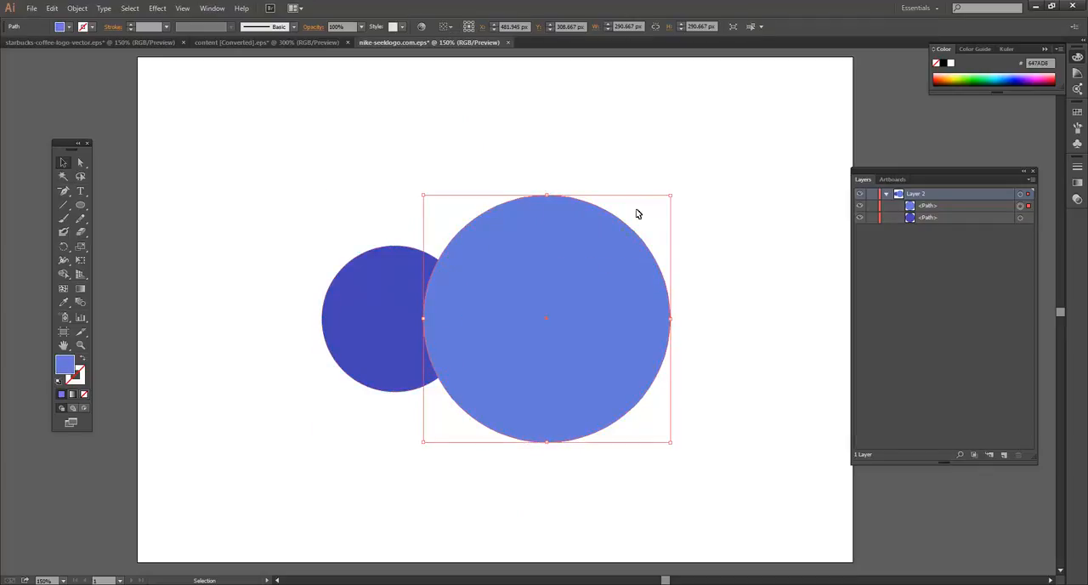
{"action": "left_click_drag", "start_coordinate": [670, 198], "coordinate": [627, 218]}
{"action": "left_click", "coordinate": [703, 227]}
{"action": "left_click_drag", "start_coordinate": [535, 306], "coordinate": [460, 303]}
{"action": "left_click_drag", "start_coordinate": [535, 239], "coordinate": [524, 251]}
{"action": "left_click", "coordinate": [586, 265]}
{"action": "left_click", "coordinate": [513, 280]}
{"action": "left_click_drag", "start_coordinate": [478, 287], "coordinate": [470, 287]}
{"action": "left_click", "coordinate": [566, 277]}
Select both circles and delete the overlap and the remaining light blue area with the Shape Builder tool, leaving a crescent
{"action": "left_click_drag", "start_coordinate": [379, 285], "coordinate": [549, 415]}
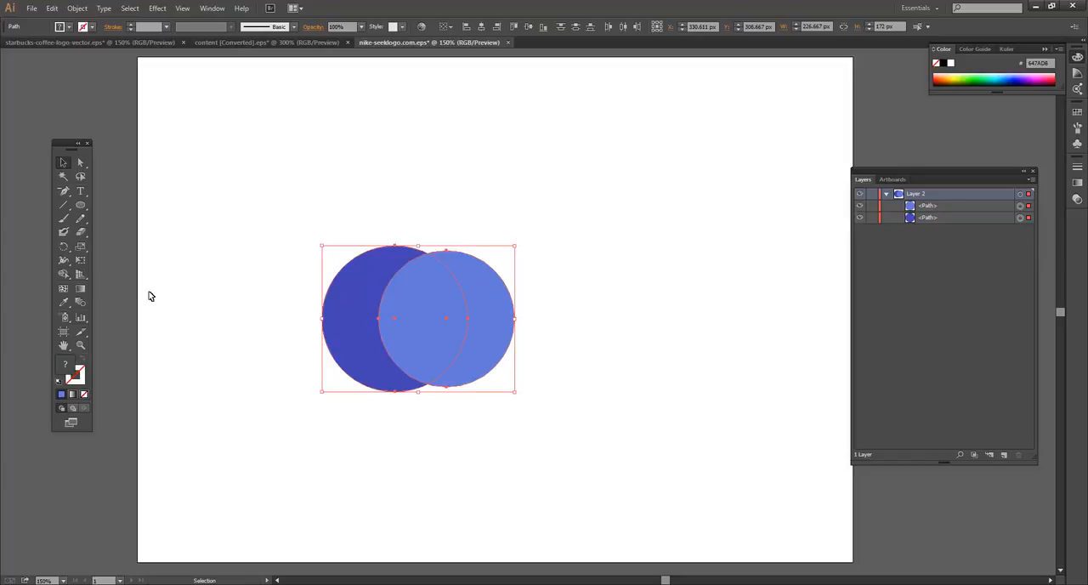
{"action": "left_click", "coordinate": [64, 273]}
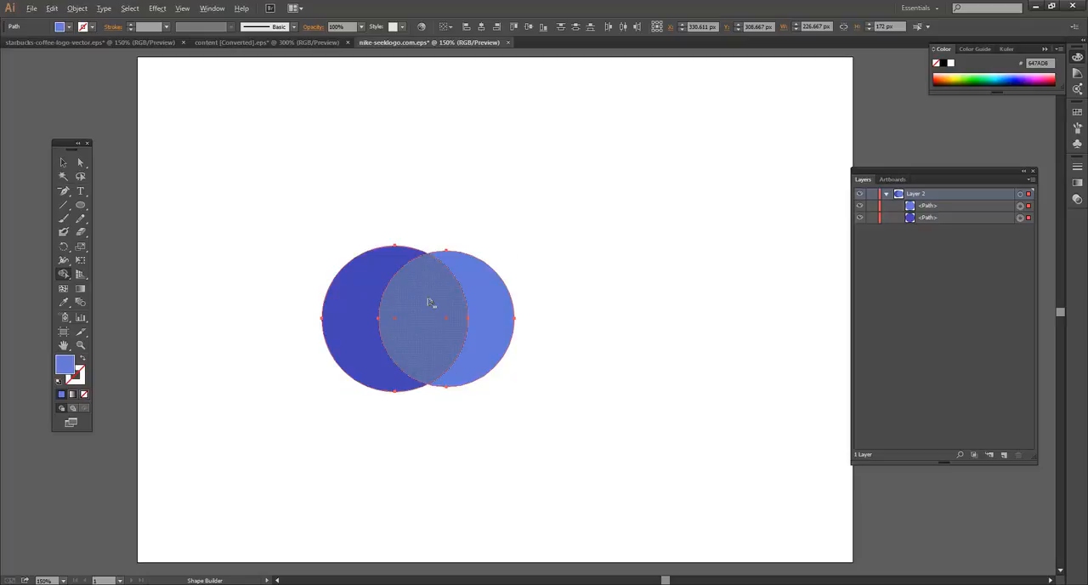
{"action": "left_click", "coordinate": [461, 289], "text": "alt"}
{"action": "left_click", "coordinate": [486, 286]}
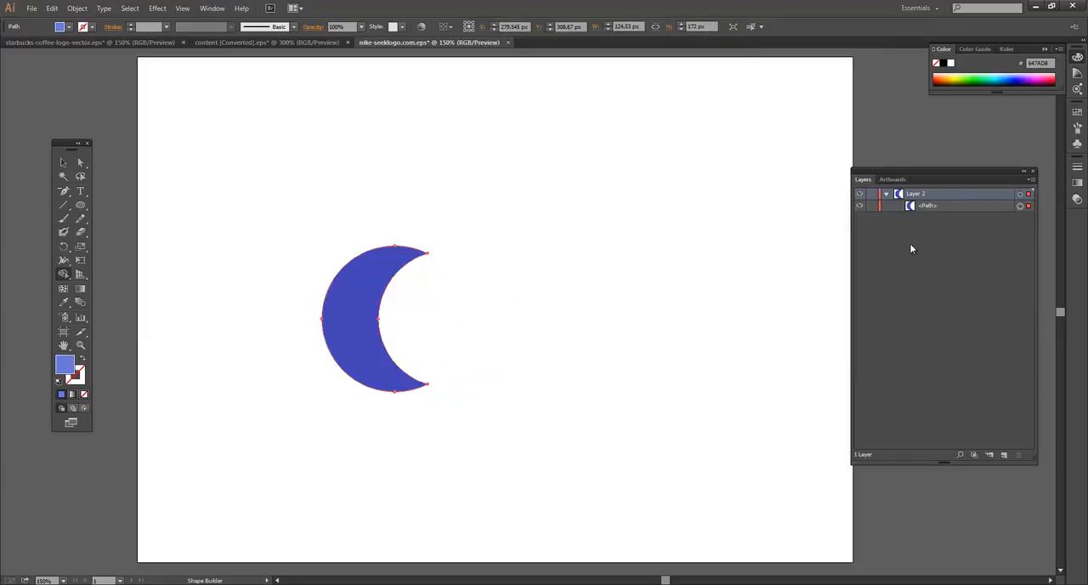
Move the crescent up and to the right, toward the middle of the artboard, and deselect it
{"action": "left_click", "coordinate": [62, 162]}
{"action": "left_click", "coordinate": [401, 211]}
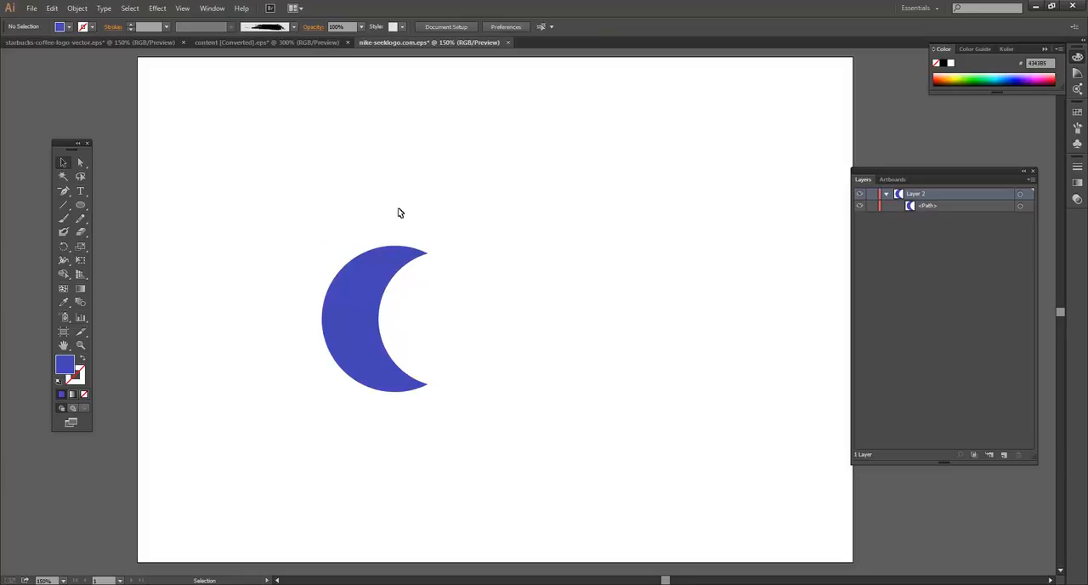
{"action": "left_click_drag", "start_coordinate": [369, 287], "coordinate": [472, 230]}
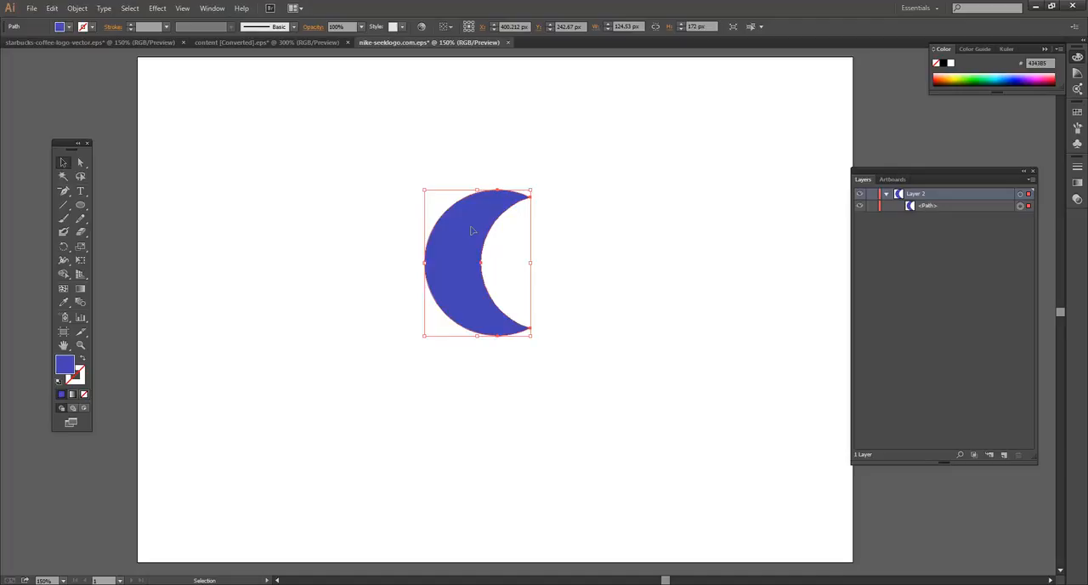
{"action": "left_click", "coordinate": [347, 219]}
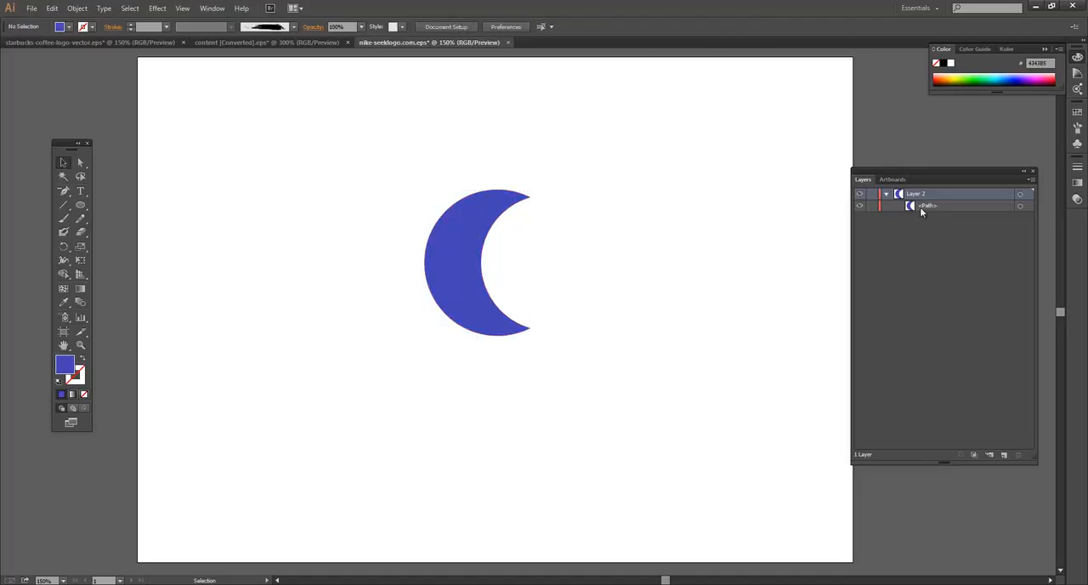